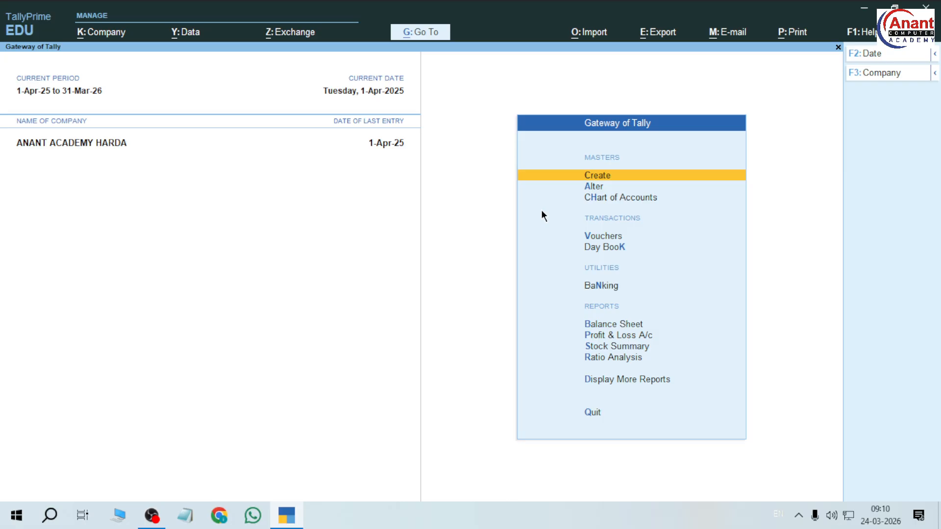
# Go to Vouchers in the Gateway of Tally, landing on Payment voucher No. 5.
pyautogui.press('Down')
pyautogui.press('Down')
pyautogui.press('Down')
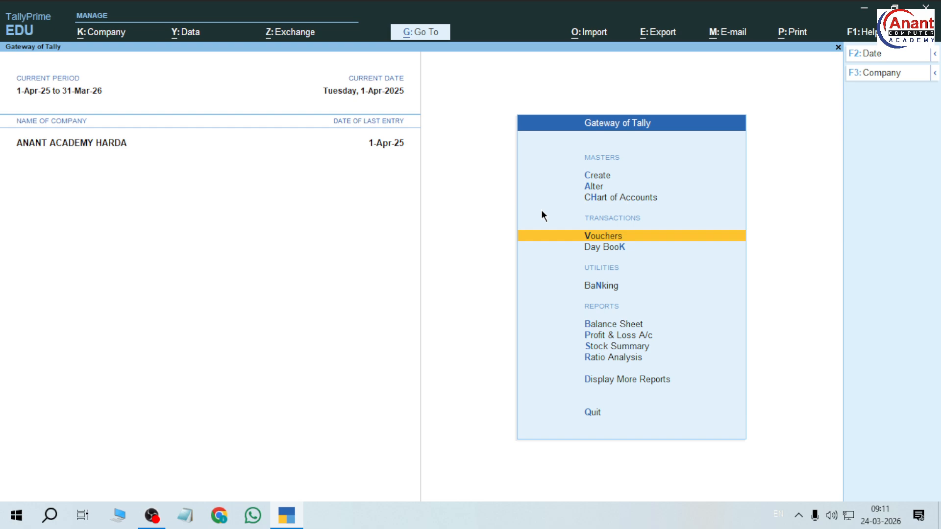
pyautogui.press('Return')
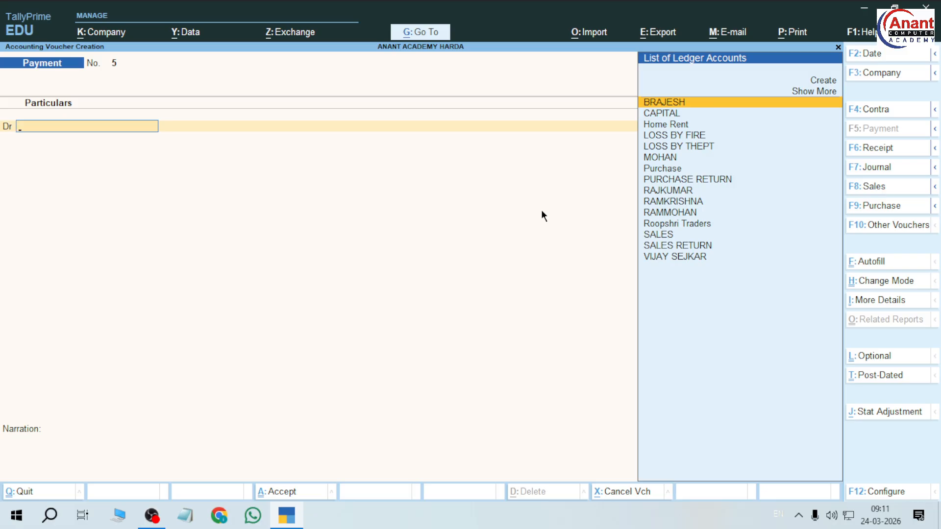
# Switch to a Purchase voucher and enter supplier invoice number 5684.
pyautogui.press('F9')
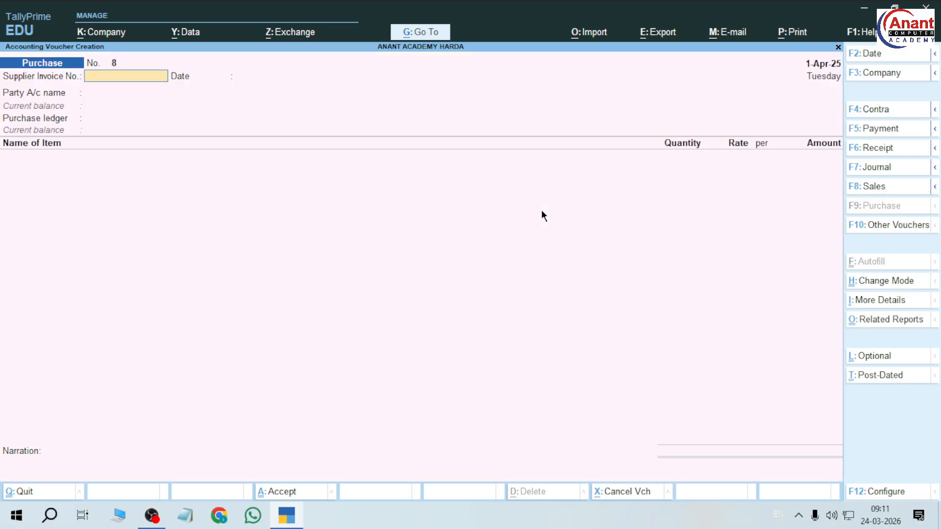
pyautogui.write('5684')
pyautogui.press('Return')
pyautogui.press('Return')
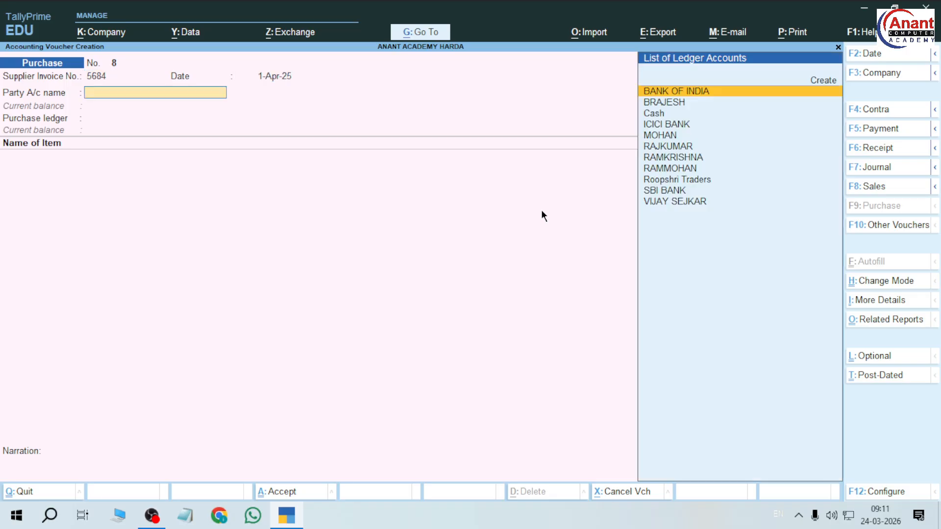
# Create the supplier's party ledger under Sundry Creditors and save it.
pyautogui.hotkey('alt', 'c')
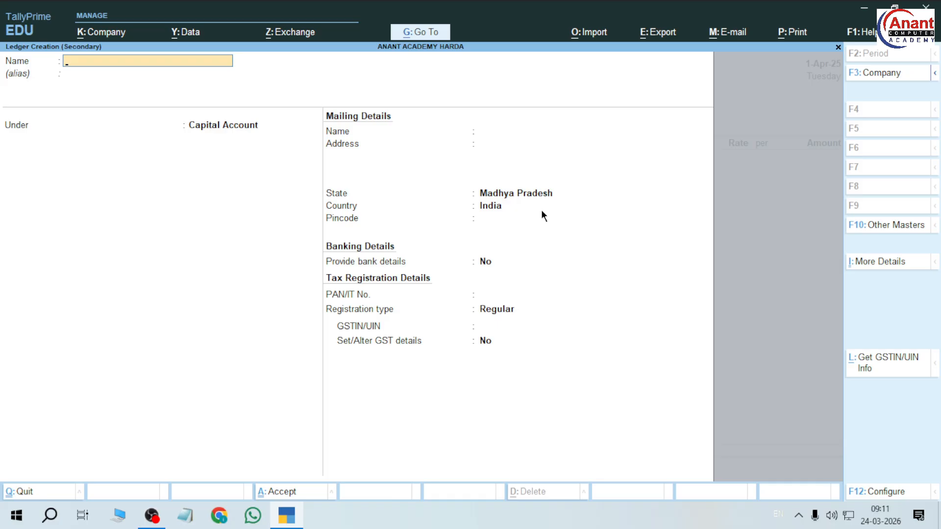
pyautogui.press('Return')
pyautogui.press('Return')
pyautogui.write('Sun')
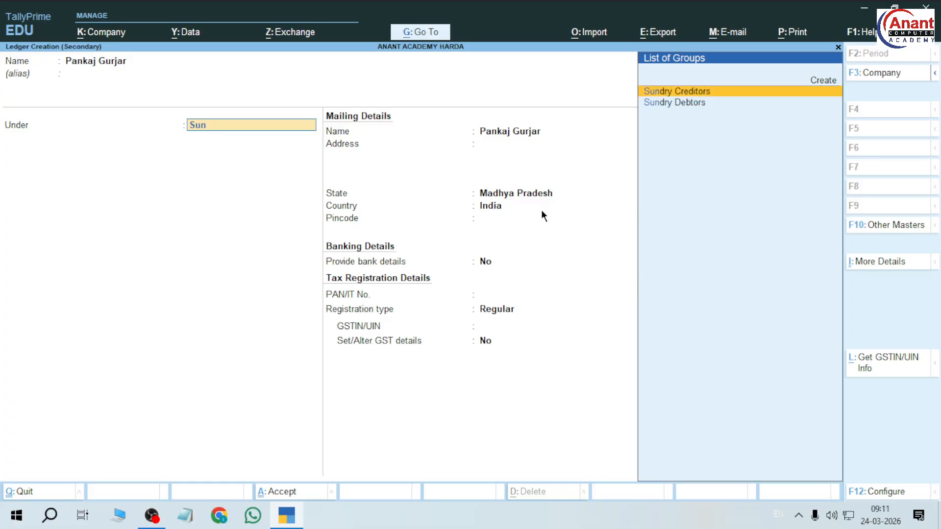
pyautogui.press('Return')
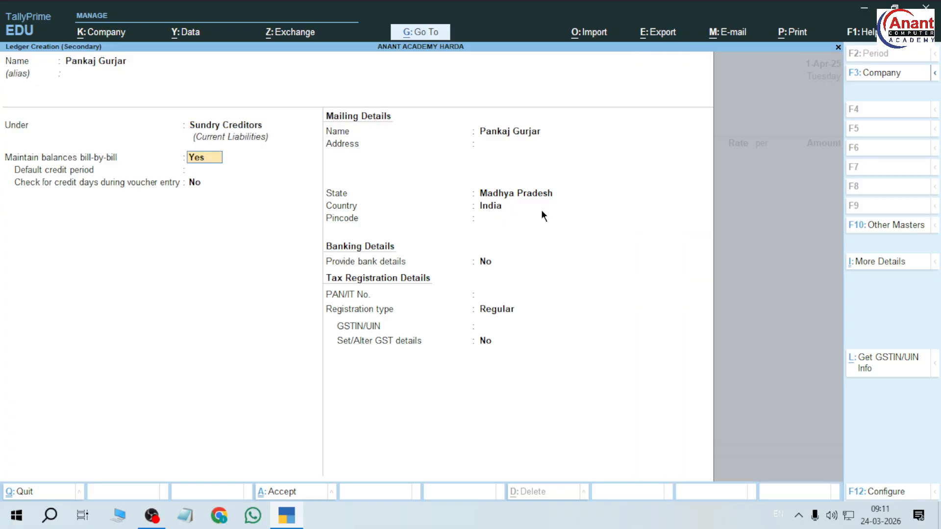
pyautogui.hotkey('ctrl', 'a')
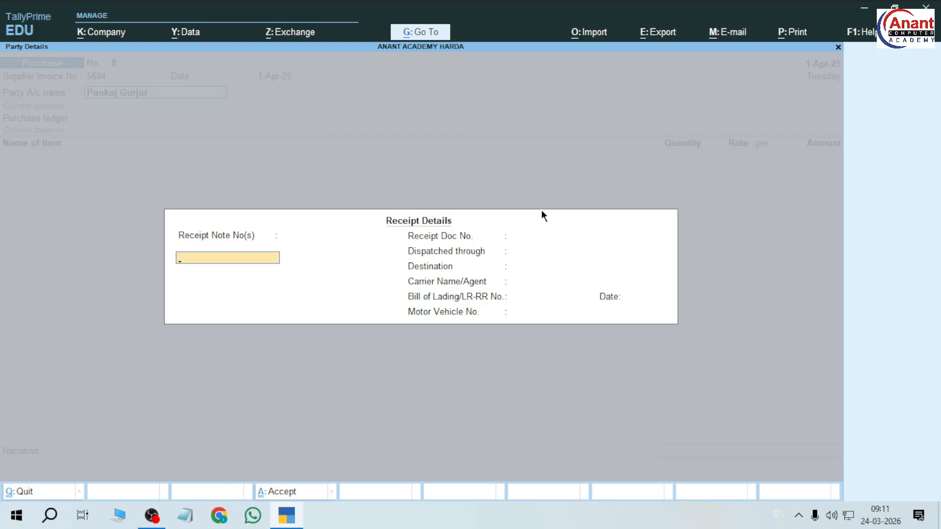
# Accept the supplier's receipt and party details unchanged.
pyautogui.hotkey('ctrl', 'a')
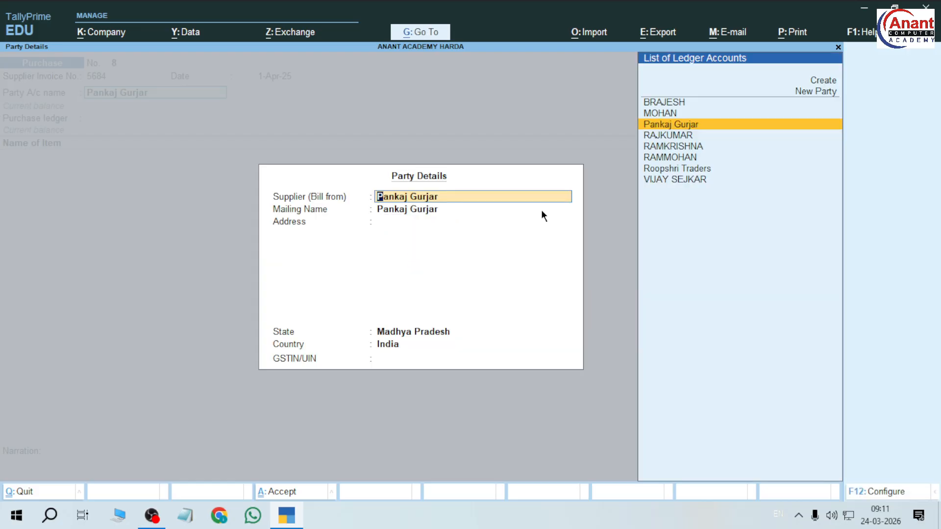
pyautogui.press('Return')
pyautogui.press('Return')
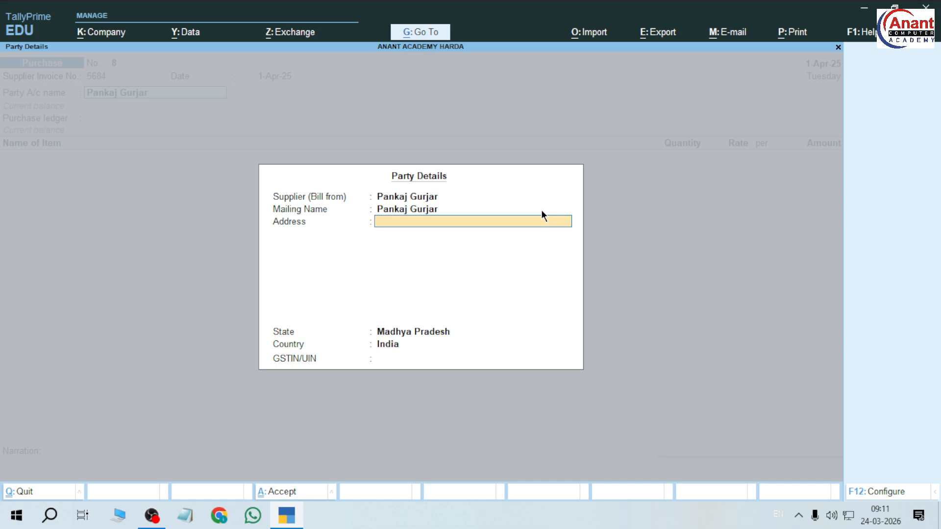
pyautogui.hotkey('ctrl', 'a')
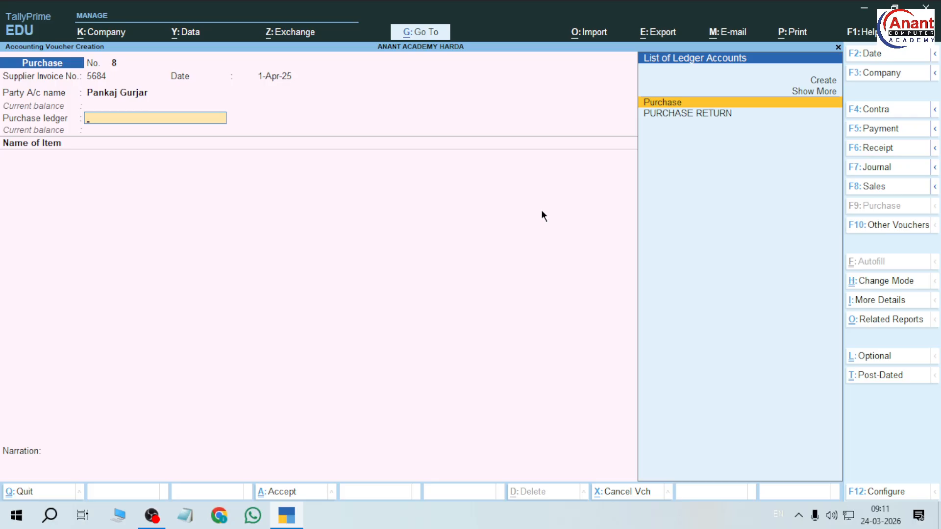
# Select Purchase as the purchase ledger, reviewing its settings without changes.
pyautogui.press('Return')
pyautogui.press('BackSpace')
pyautogui.hotkey('ctrl', 'Return')
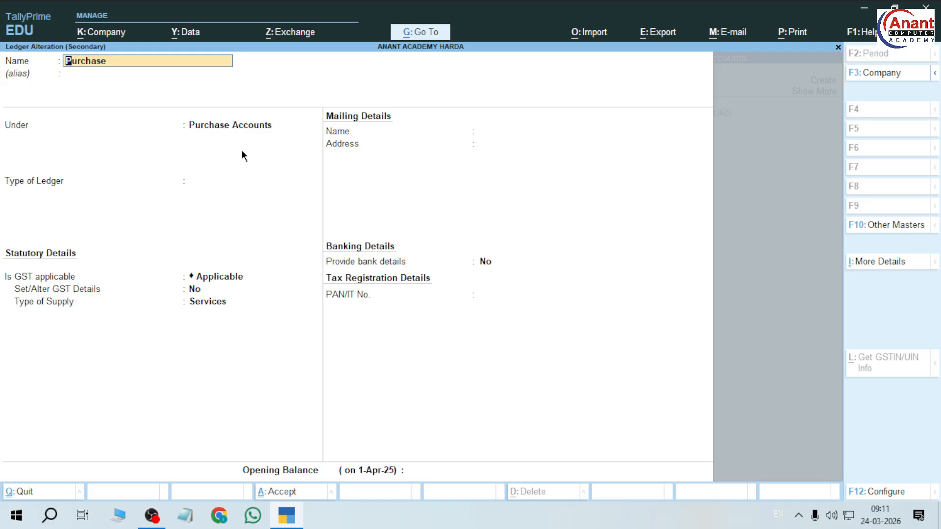
pyautogui.hotkey('ctrl', 'a')
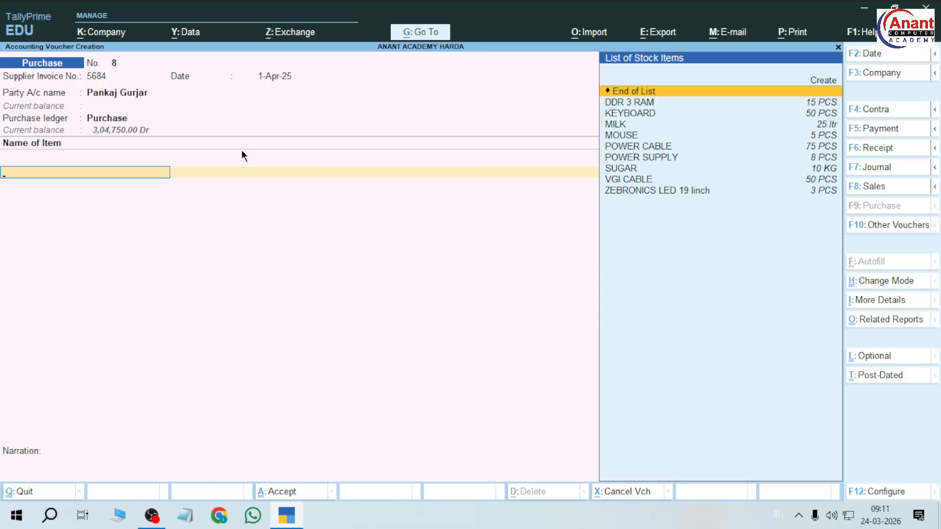
# Add 50 DDR 3 RAM at 810.00 as the first item line.
pyautogui.press('Down')
pyautogui.press('Down')
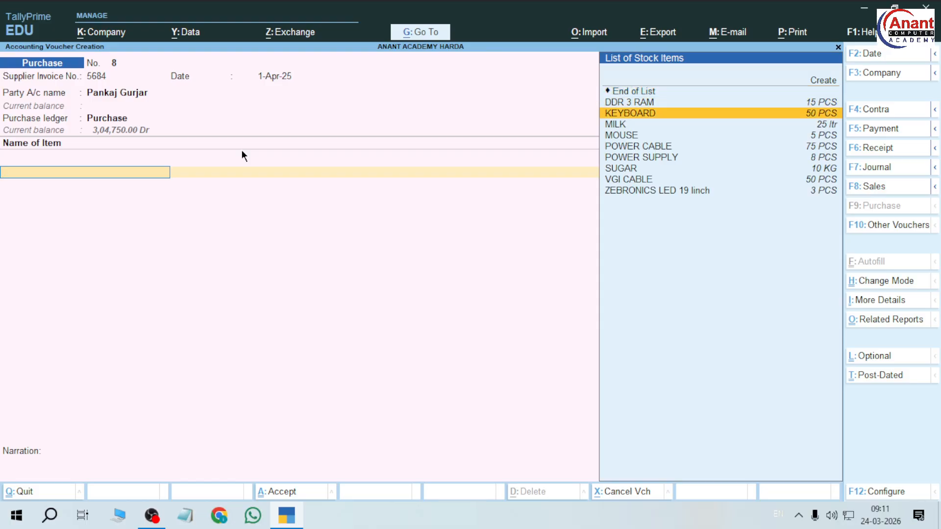
pyautogui.press('Up')
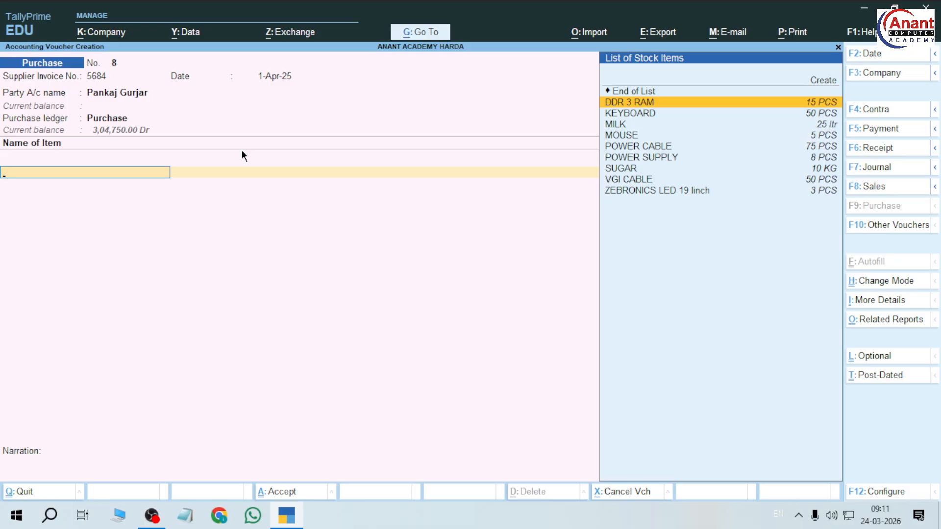
pyautogui.press('Return')
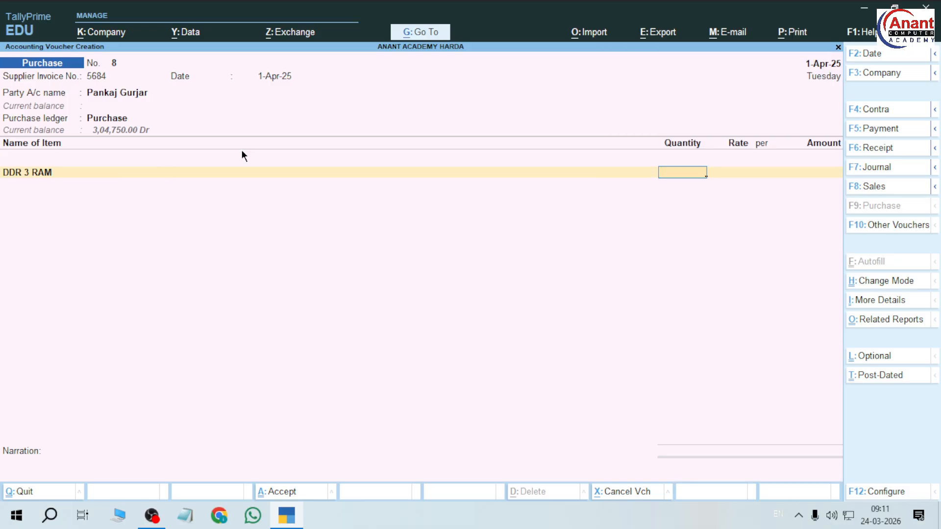
pyautogui.write('50')
pyautogui.press('Return')
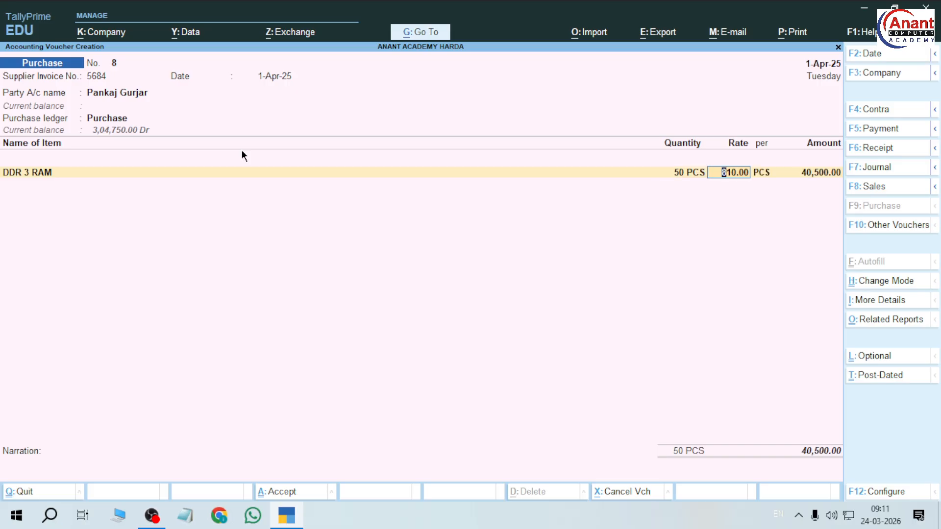
pyautogui.press('Return')
pyautogui.press('Return')
pyautogui.press('Return')
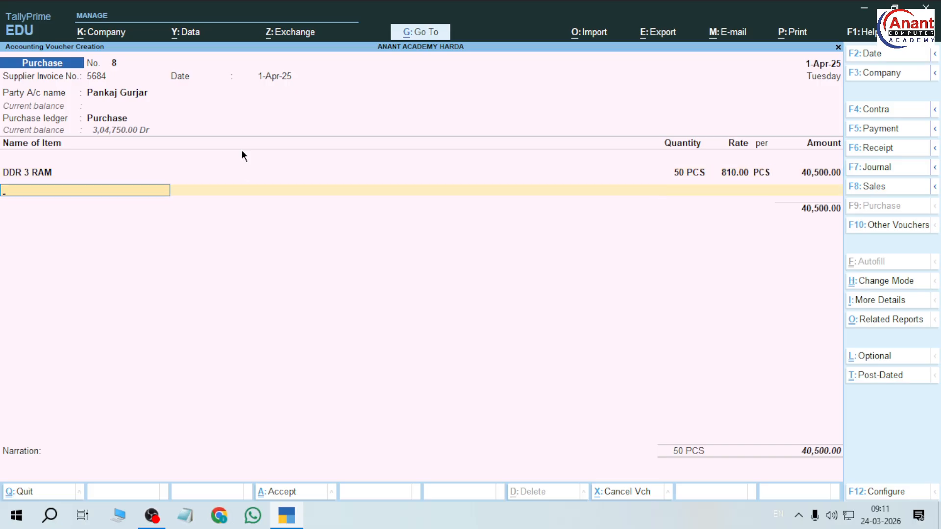
# Add 25 ZEBRONICS LED 19 linch at 5,000.00 as the second line.
pyautogui.press('Down')
pyautogui.press('Down')
pyautogui.press('Down')
pyautogui.press('Down')
pyautogui.press('Down')
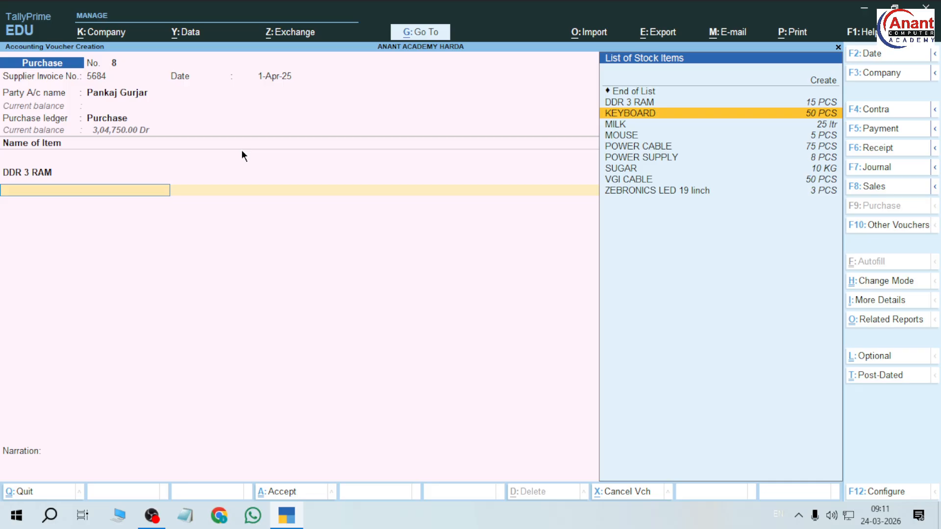
pyautogui.press('Down')
pyautogui.press('Down')
pyautogui.press('Down')
pyautogui.press('Down')
pyautogui.press('Down')
pyautogui.press('Down')
pyautogui.press('Down')
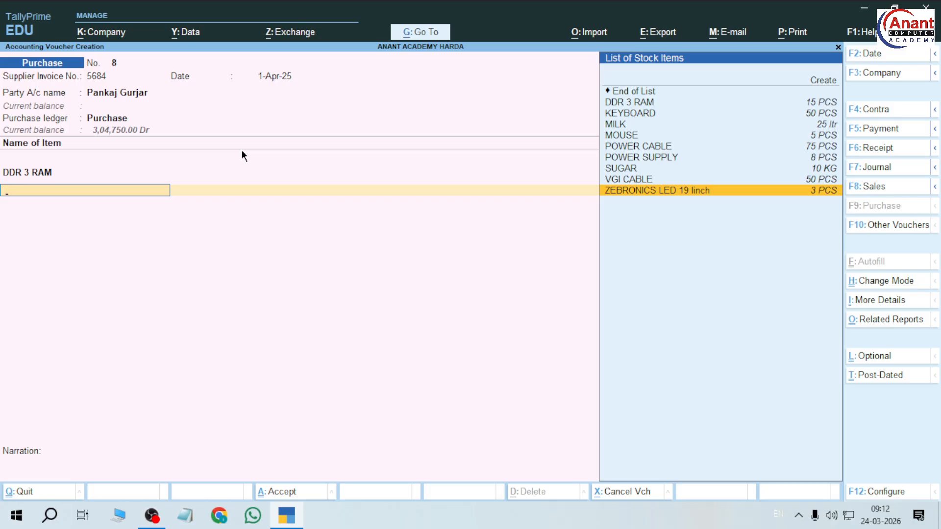
pyautogui.press('Return')
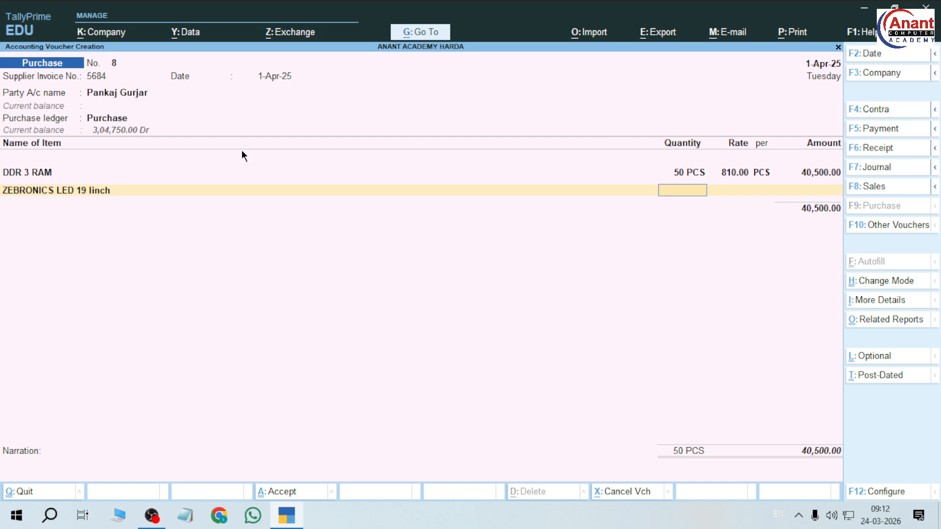
pyautogui.write('25')
pyautogui.press('Return')
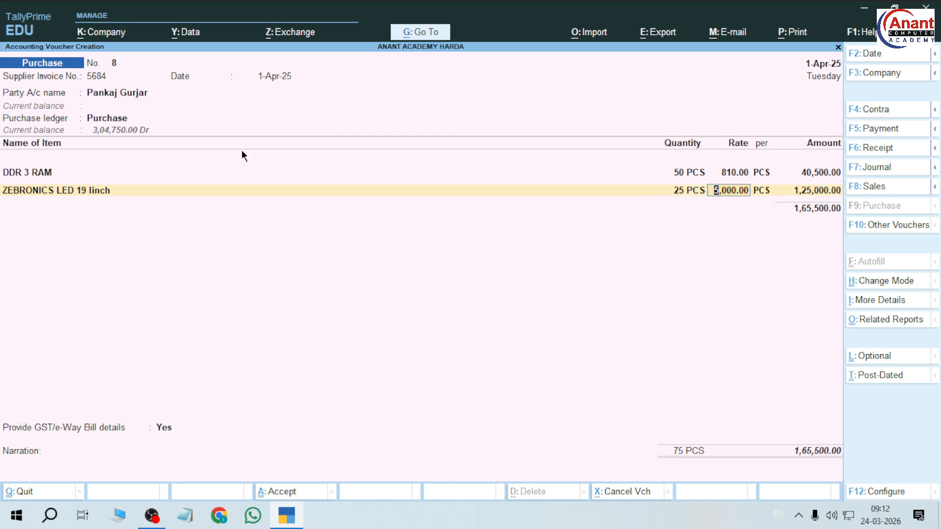
pyautogui.press('Return')
pyautogui.press('Return')
pyautogui.press('Return')
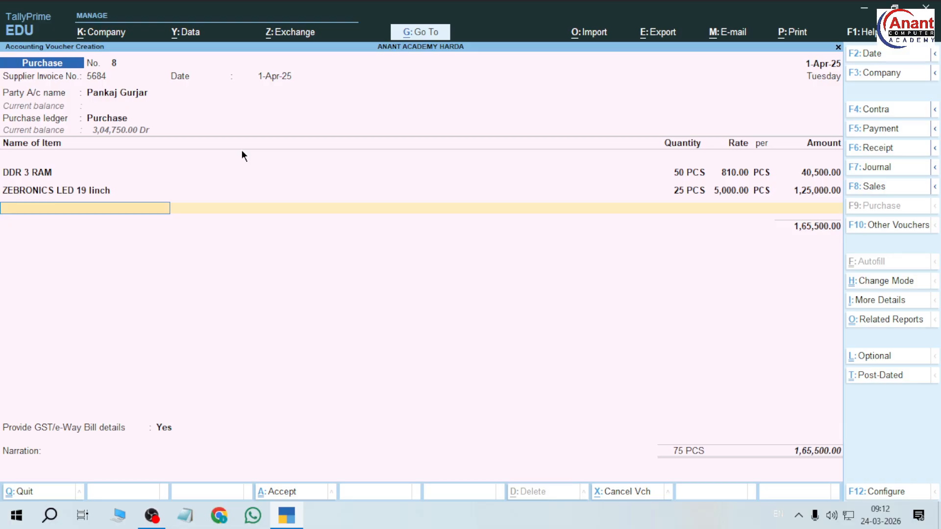
# Add 100 MOUSE at 250.00 to the purchase voucher.
pyautogui.press('Down')
pyautogui.press('Down')
pyautogui.press('Down')
pyautogui.press('Down')
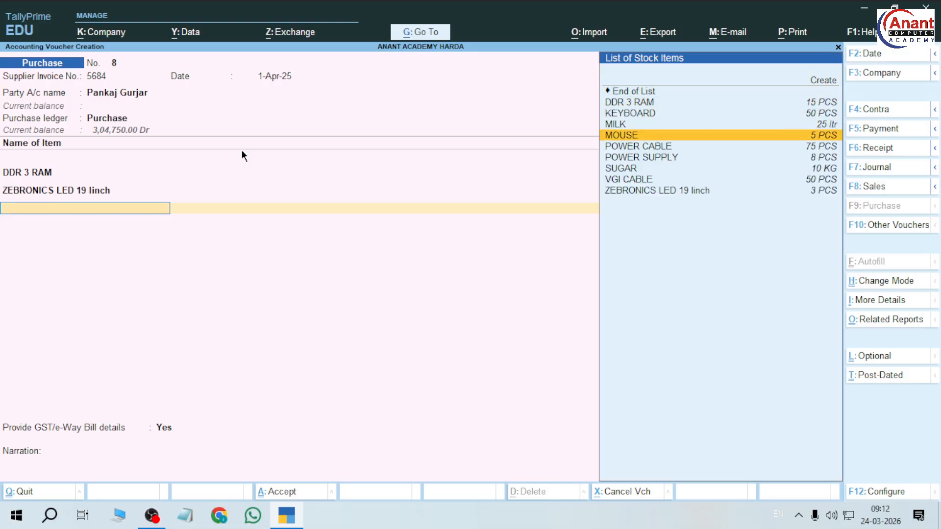
pyautogui.press('Return')
pyautogui.write('100')
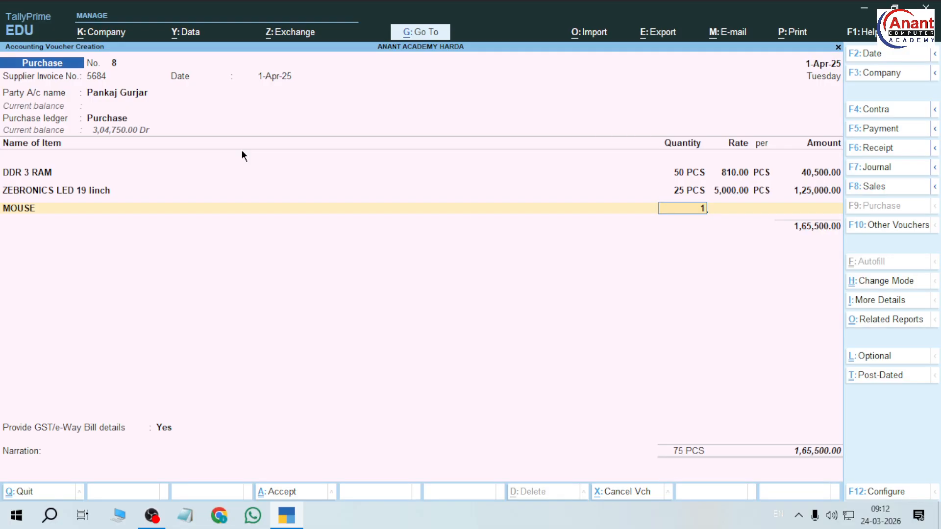
pyautogui.press('Return')
pyautogui.press('Return')
pyautogui.press('Return')
pyautogui.press('Return')
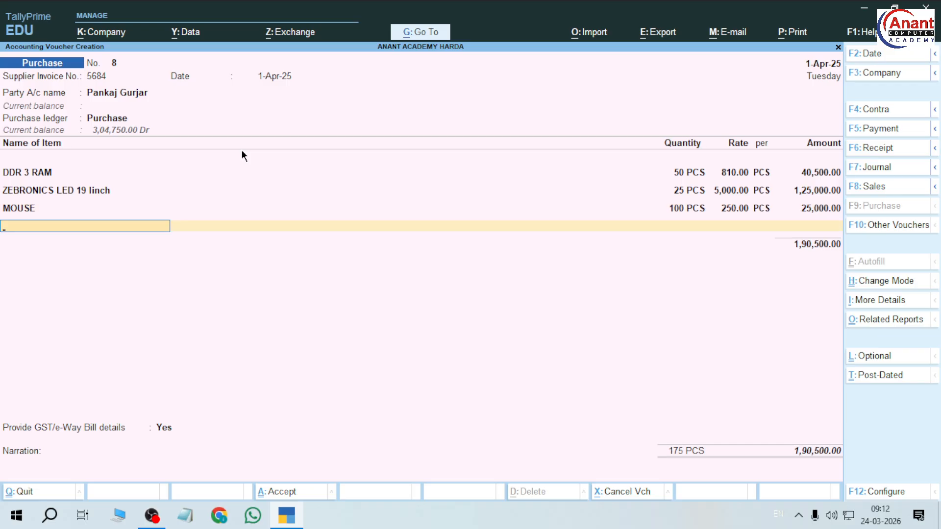
# Add 100 KEYBOARD at 215.00 and save purchase voucher 8 at 2,12,000.00.
pyautogui.press('Down')
pyautogui.press('Down')
pyautogui.press('Down')
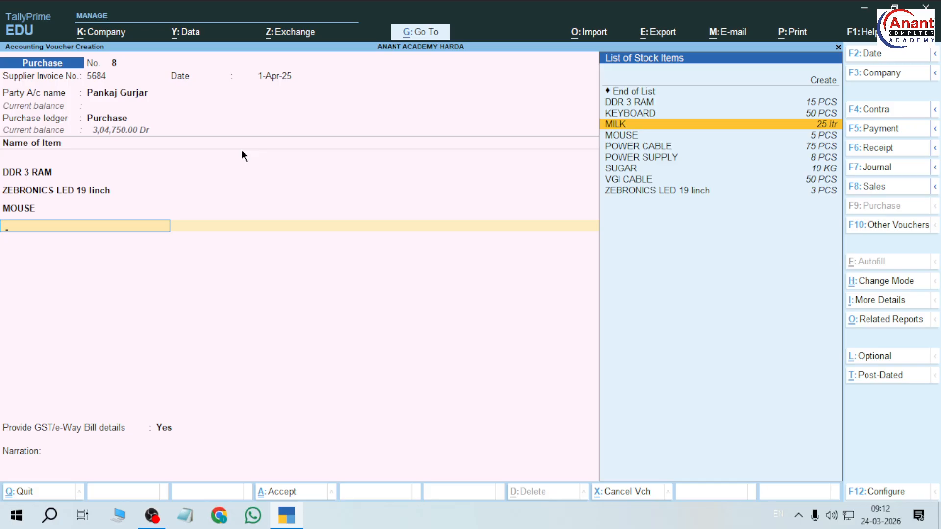
pyautogui.press('Up')
pyautogui.press('Return')
pyautogui.write('1')
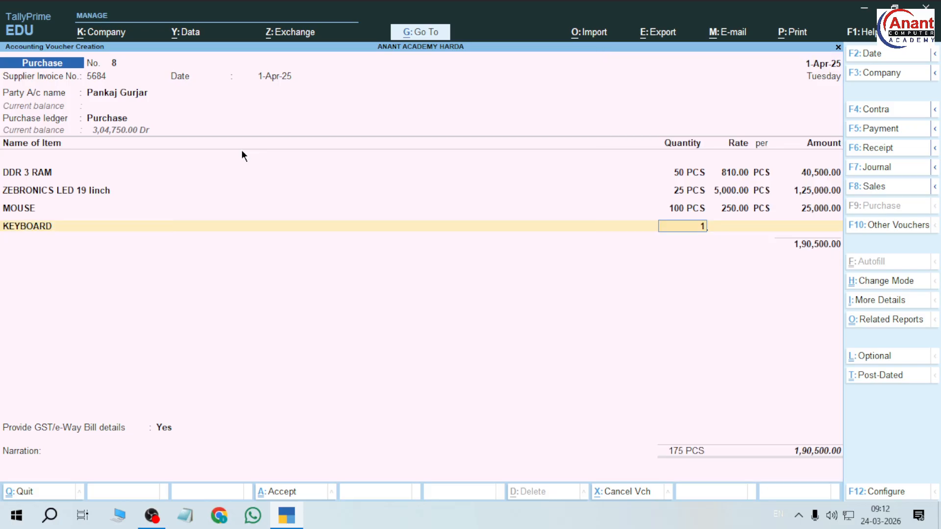
pyautogui.write('00')
pyautogui.press('Return')
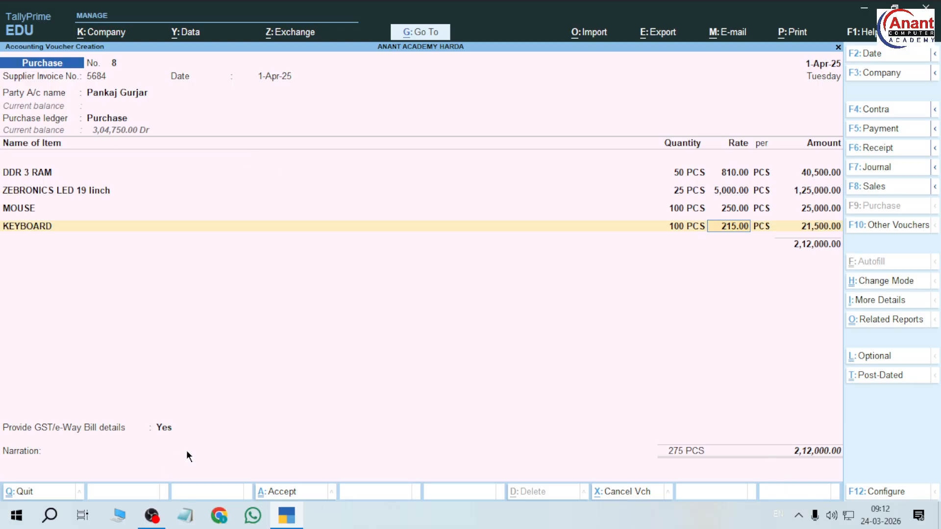
pyautogui.press('ctrl')
pyautogui.hotkey('ctrl', 'a')
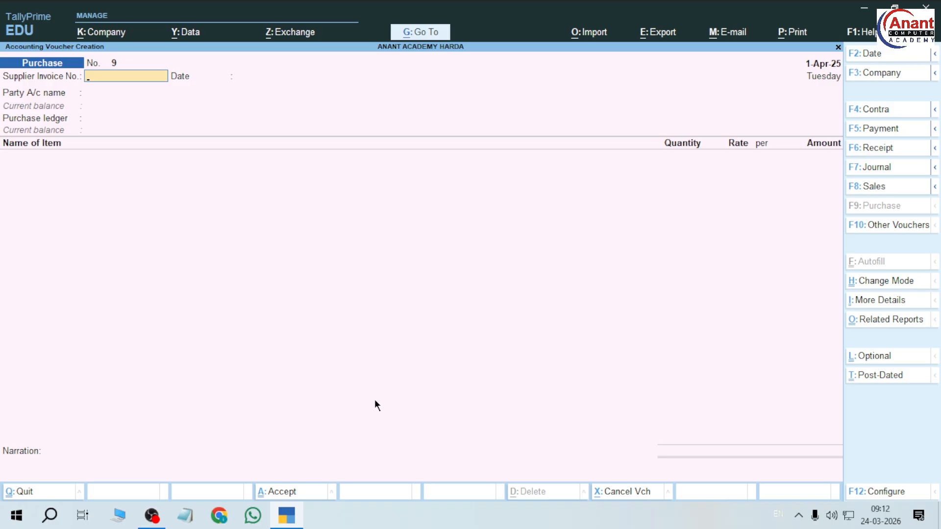
pyautogui.press('F10')
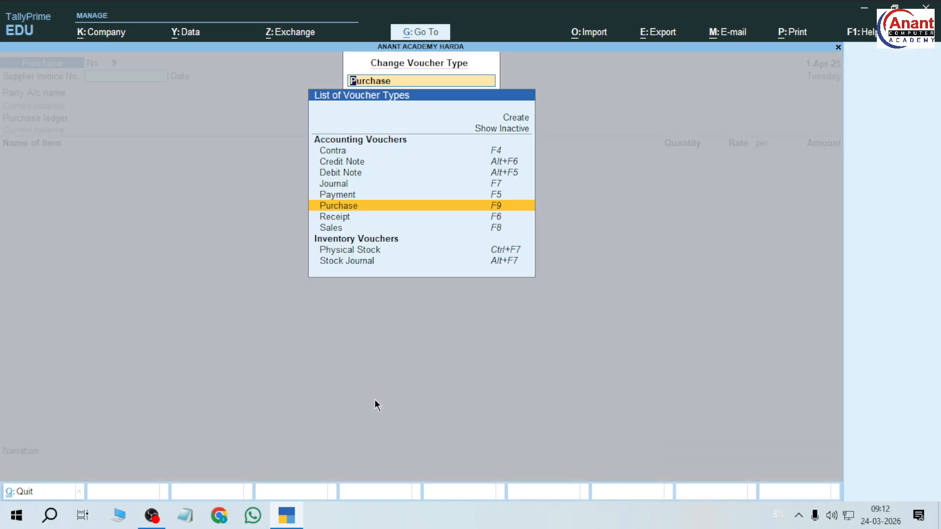
# Change the voucher type to Debit Note No. 1 and pick the supplier as party.
pyautogui.press('Up')
pyautogui.press('Up')
pyautogui.press('Up')
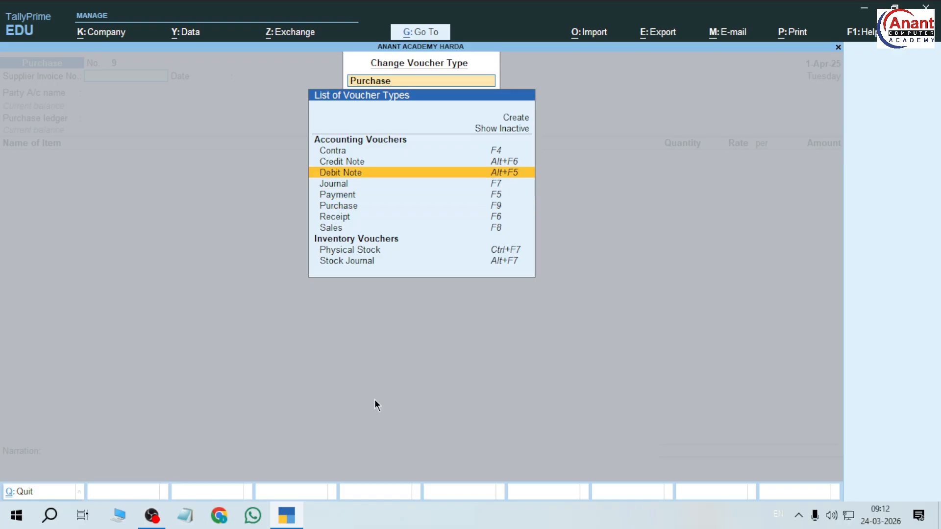
pyautogui.press('Up')
pyautogui.press('Down')
pyautogui.press('Return')
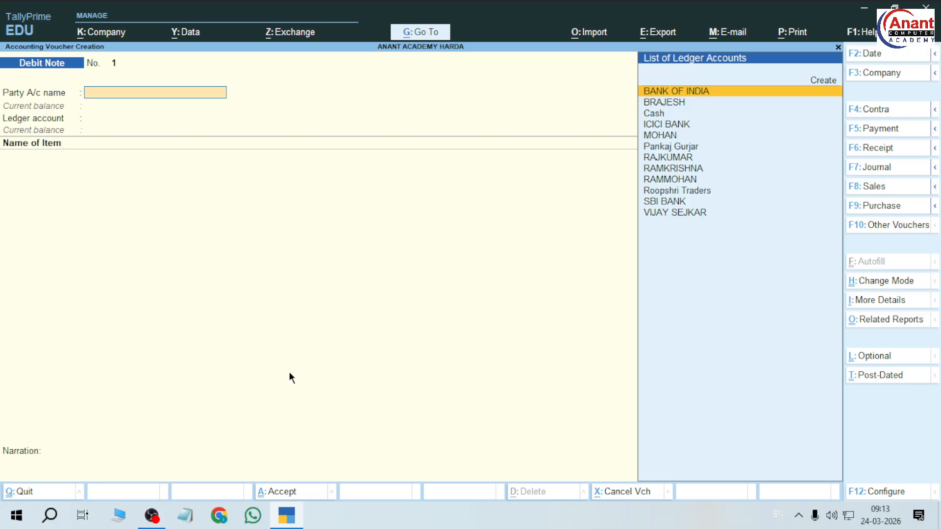
pyautogui.press('Down')
pyautogui.press('Down')
pyautogui.press('Down')
pyautogui.press('Down')
pyautogui.press('Down')
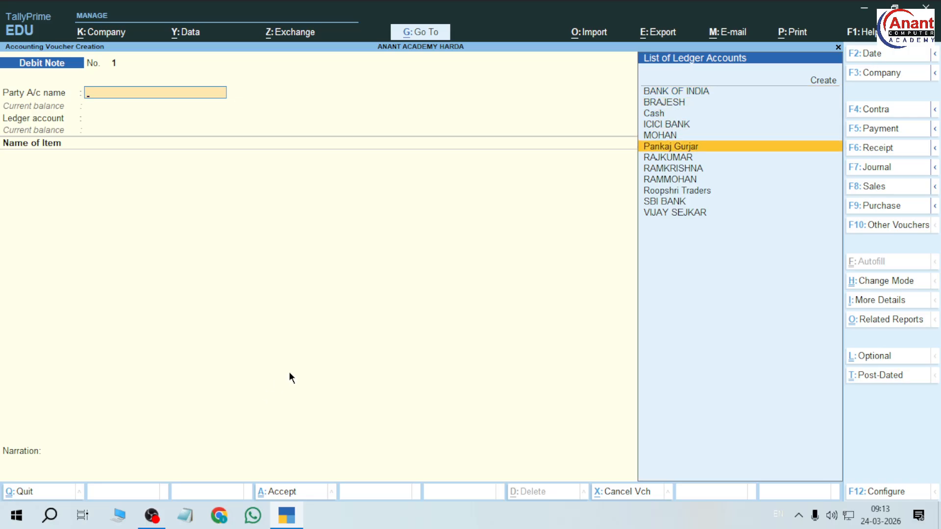
pyautogui.press('Return')
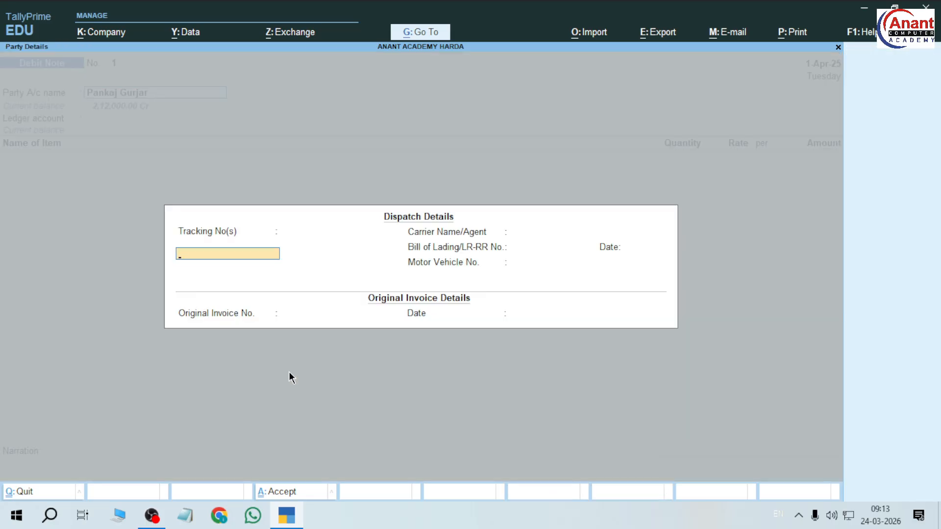
# Skip the dispatch details and accept the party details unchanged.
pyautogui.press('Escape')
pyautogui.press('Return')
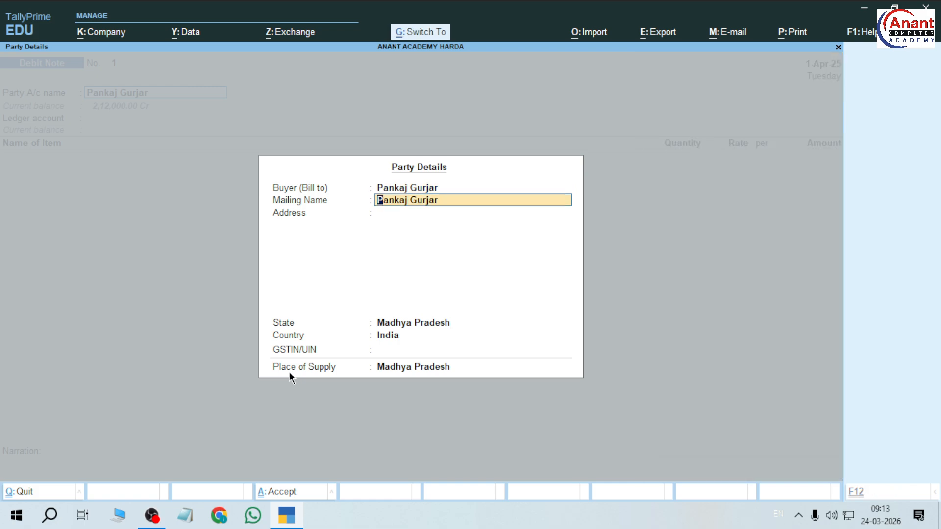
pyautogui.hotkey('ctrl', 'a')
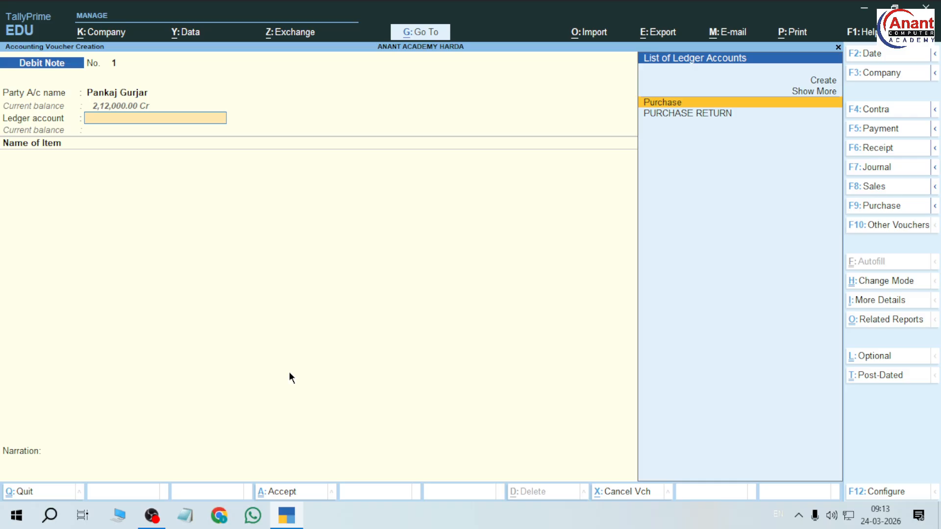
# Select PURCHASE RETURN as ledger account, verifying it sits under Purchase Accounts.
pyautogui.press('Down')
pyautogui.press('Return')
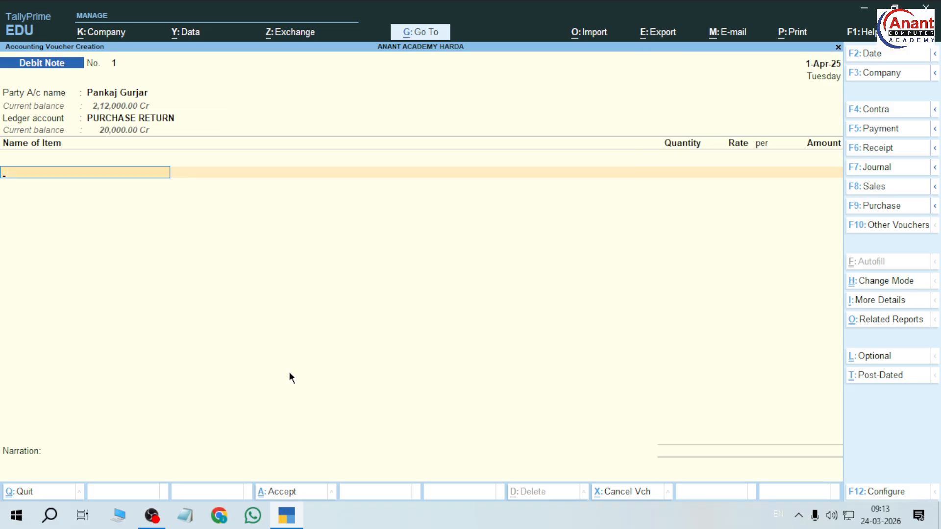
pyautogui.press('BackSpace')
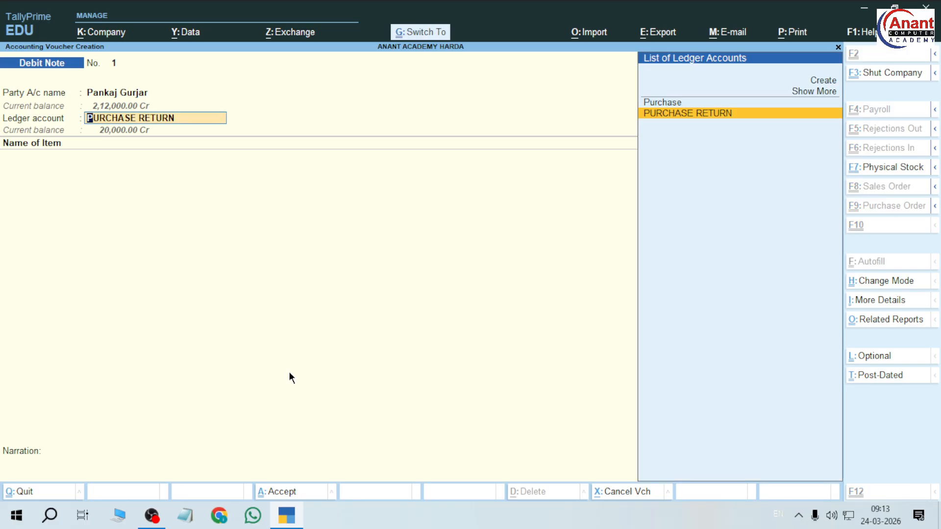
pyautogui.hotkey('ctrl', 'Return')
pyautogui.press('Return')
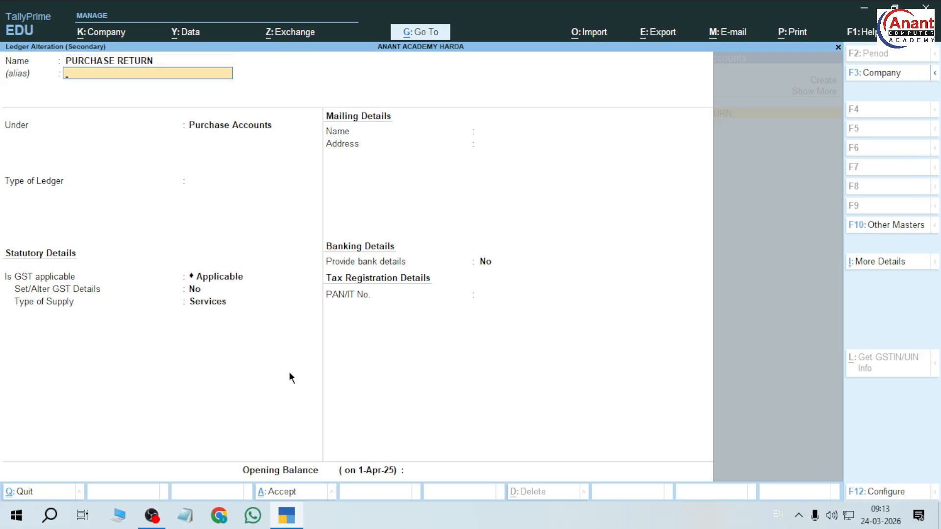
pyautogui.press('Return')
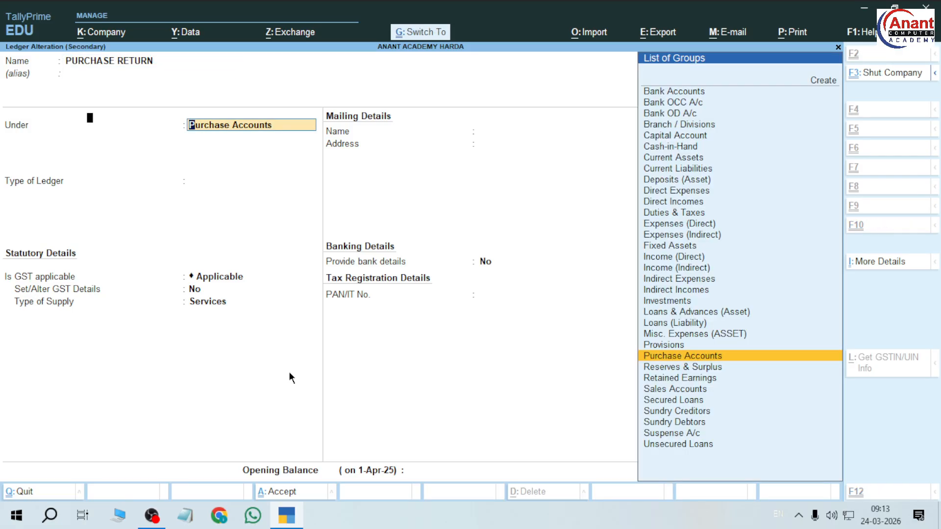
pyautogui.hotkey('ctrl', 'a')
pyautogui.press('Down')
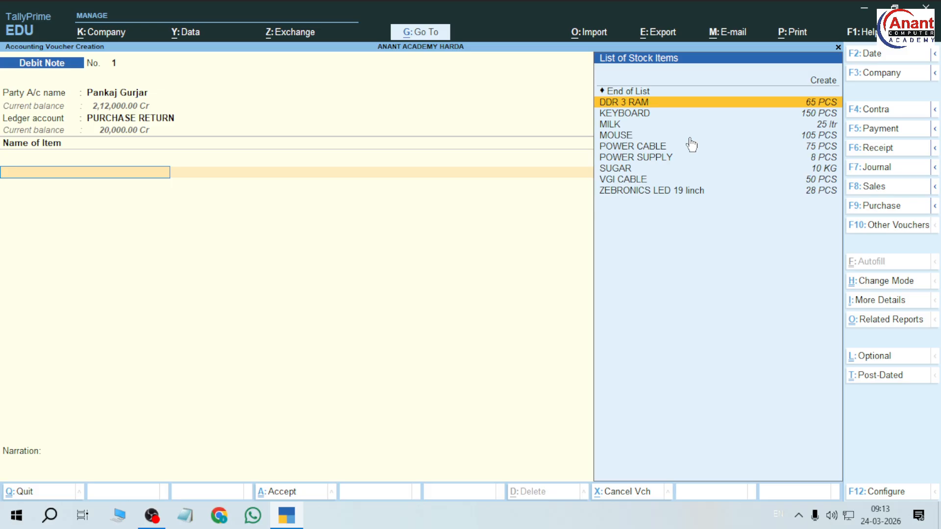
# Return 5 DDR 3 RAM as the first debit note line.
pyautogui.press('Return')
pyautogui.write('5')
pyautogui.press('Return')
pyautogui.press('Return')
pyautogui.press('Return')
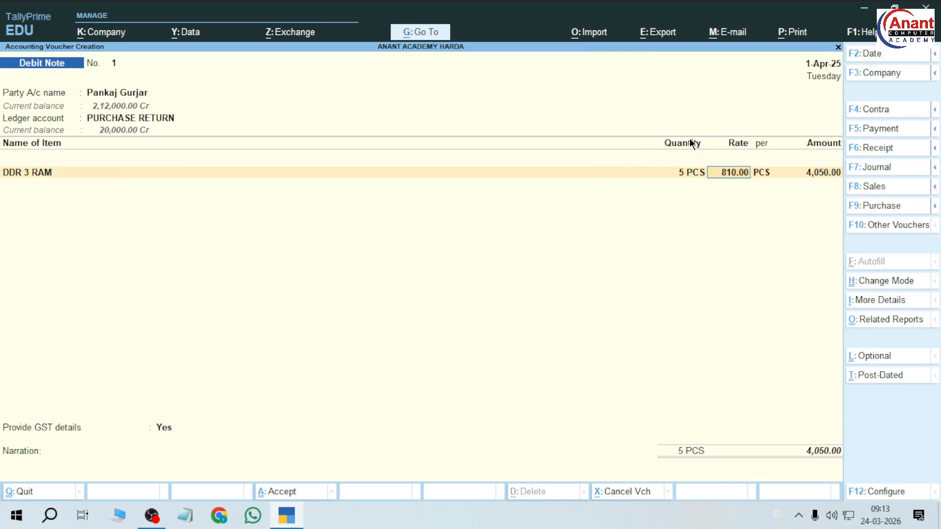
pyautogui.press('Return')
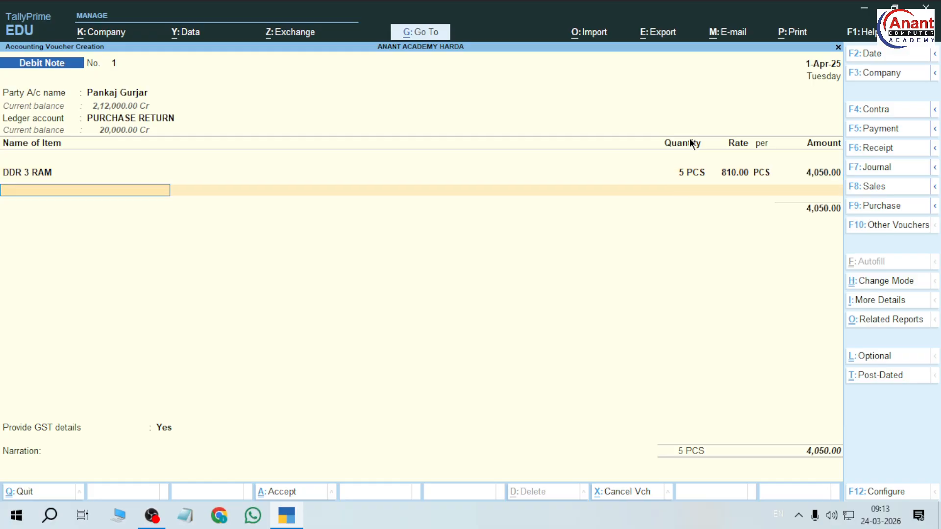
# Add 2 ZEBRONICS LED 19 linch at 5,000.00 to the debit note.
pyautogui.press('Down')
pyautogui.press('Down')
pyautogui.press('Down')
pyautogui.press('Down')
pyautogui.press('Down')
pyautogui.press('Down')
pyautogui.press('Down')
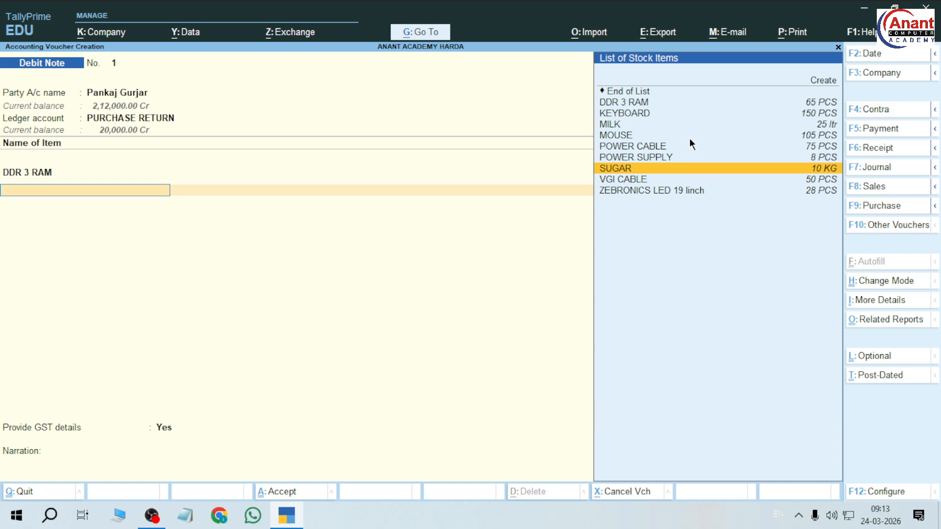
pyautogui.press('Down')
pyautogui.press('Down')
pyautogui.press('Return')
pyautogui.write('2')
pyautogui.press('Return')
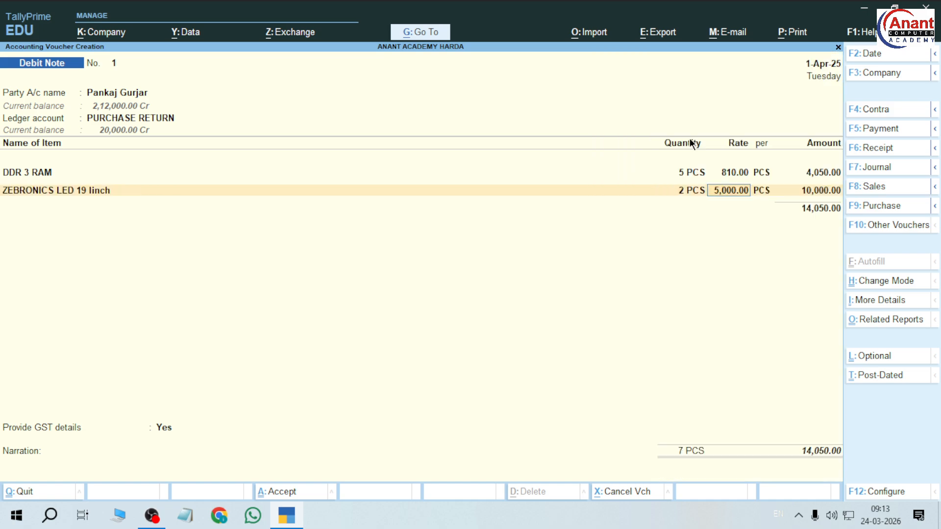
pyautogui.press('Return')
pyautogui.press('Return')
pyautogui.press('Return')
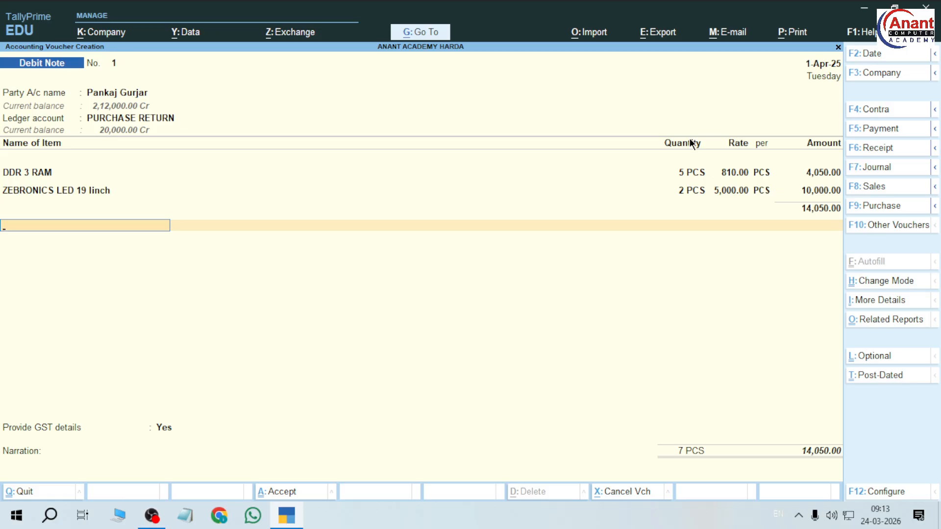
pyautogui.press('BackSpace')
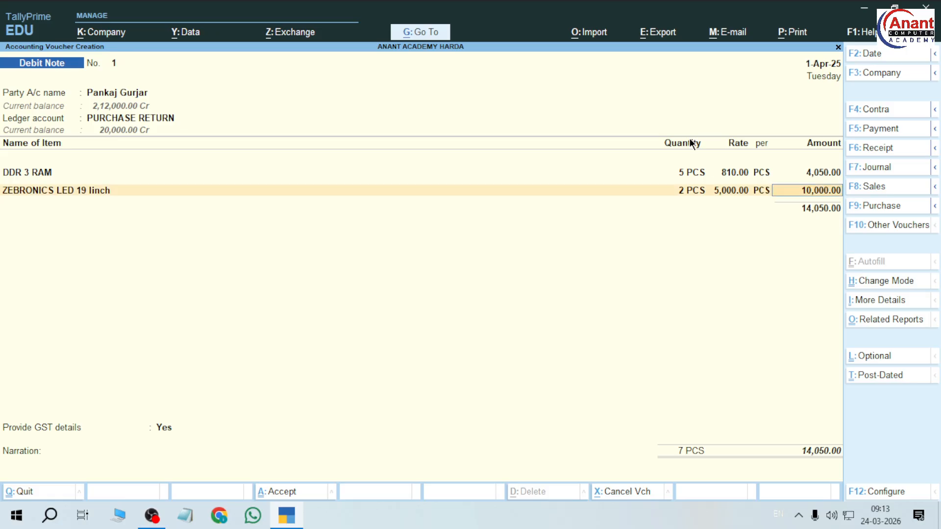
pyautogui.press('Return')
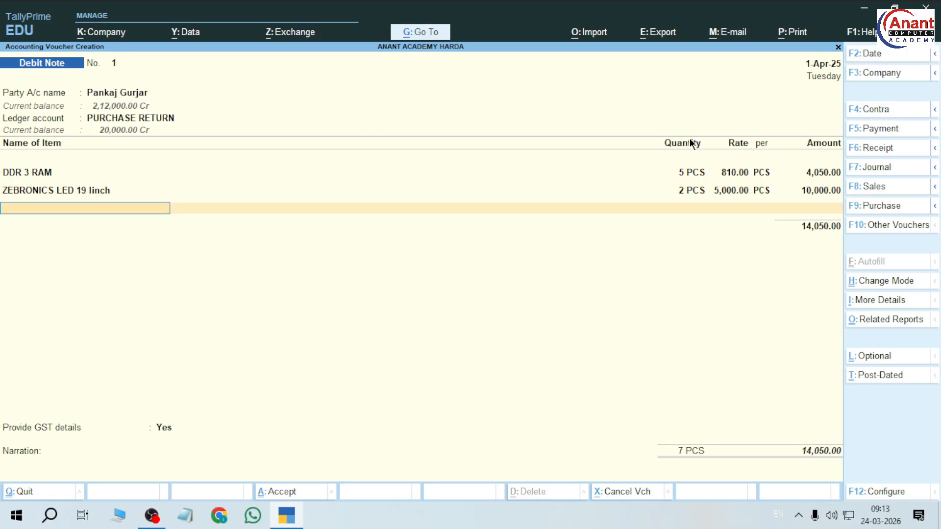
# Add 25 MOUSE at 250.00, bringing the total to 20,300.00.
pyautogui.press('Down')
pyautogui.press('Down')
pyautogui.press('Down')
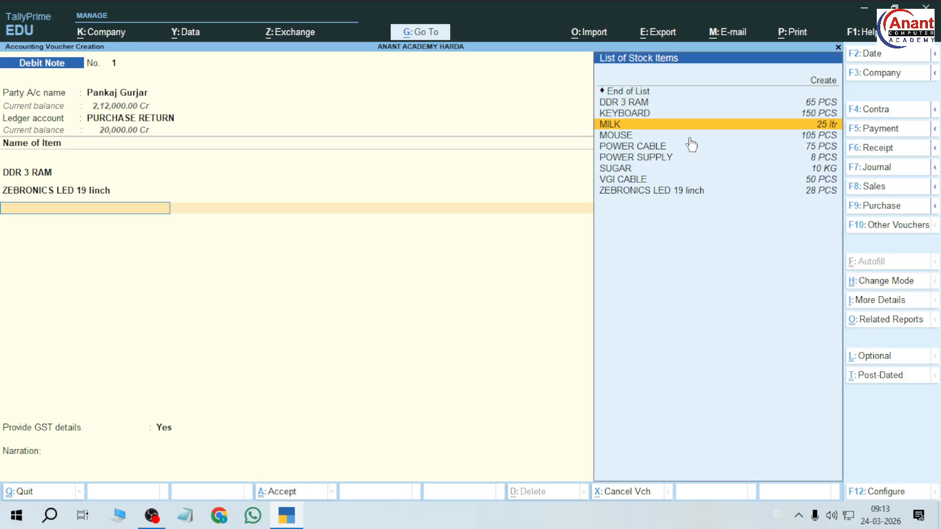
pyautogui.press('Down')
pyautogui.press('Return')
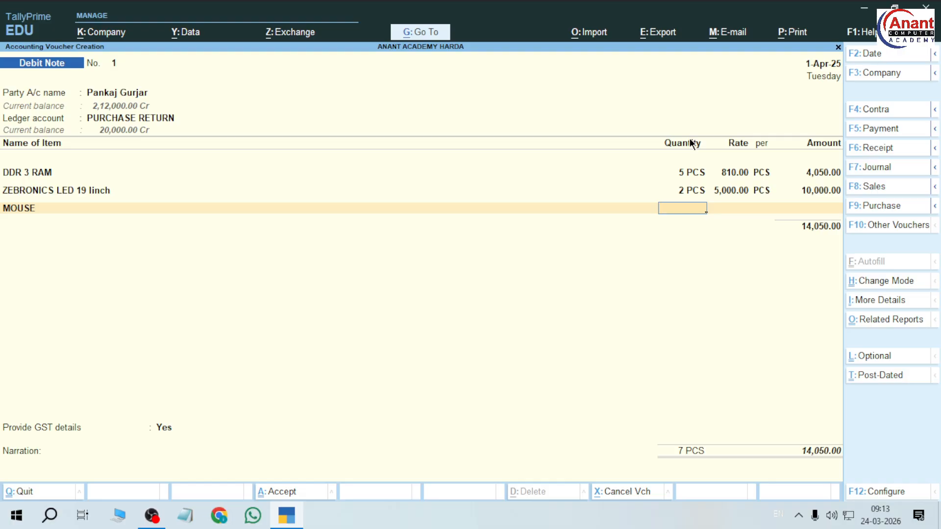
pyautogui.write('25')
pyautogui.press('Return')
pyautogui.press('Return')
pyautogui.press('Return')
pyautogui.press('Return')
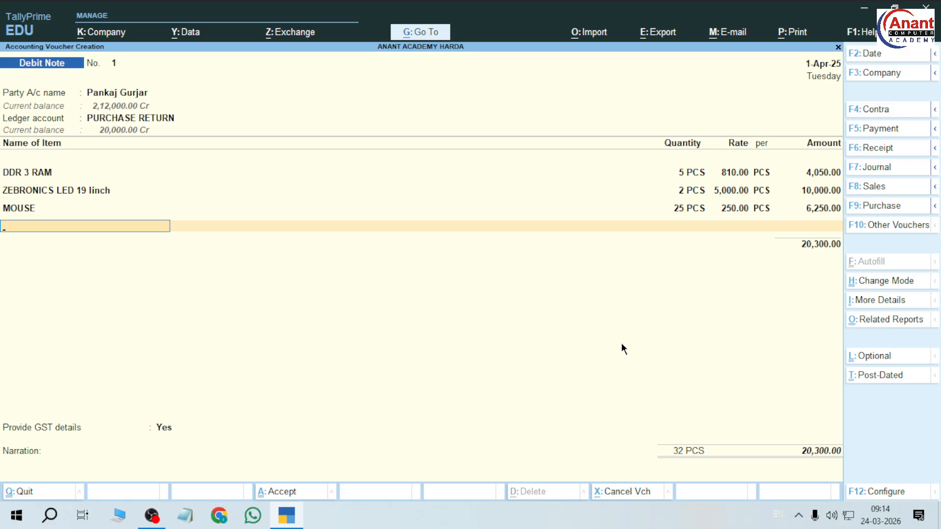
pyautogui.hotkey('ctrl', 'n')
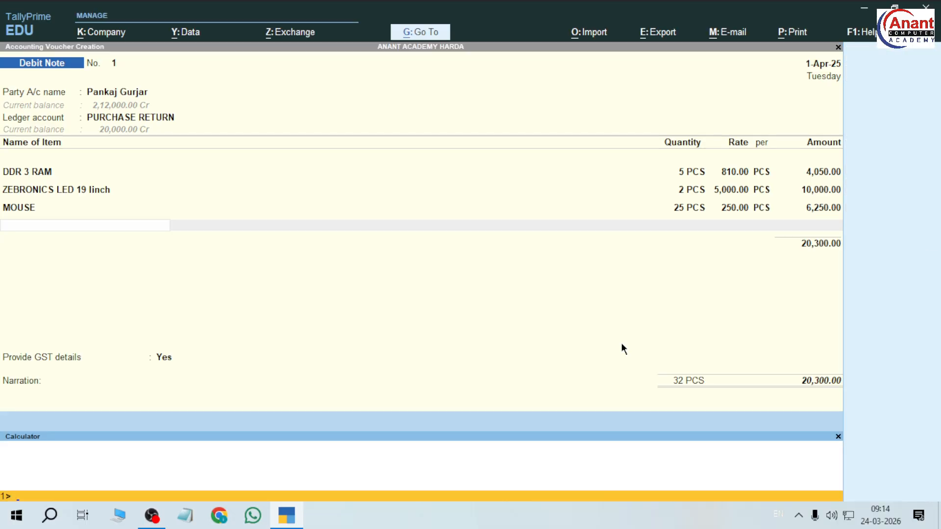
pyautogui.write('212000-20300')
pyautogui.press('Return')
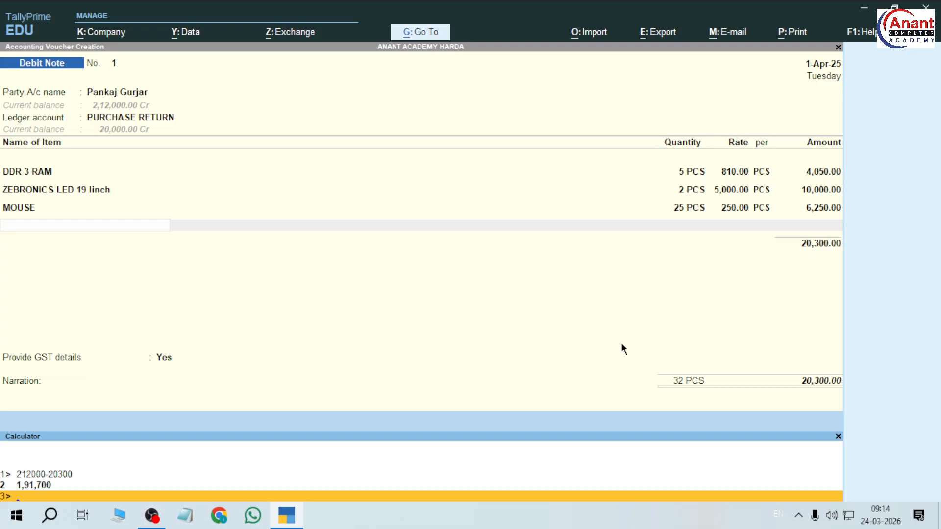
pyautogui.click(837, 436)
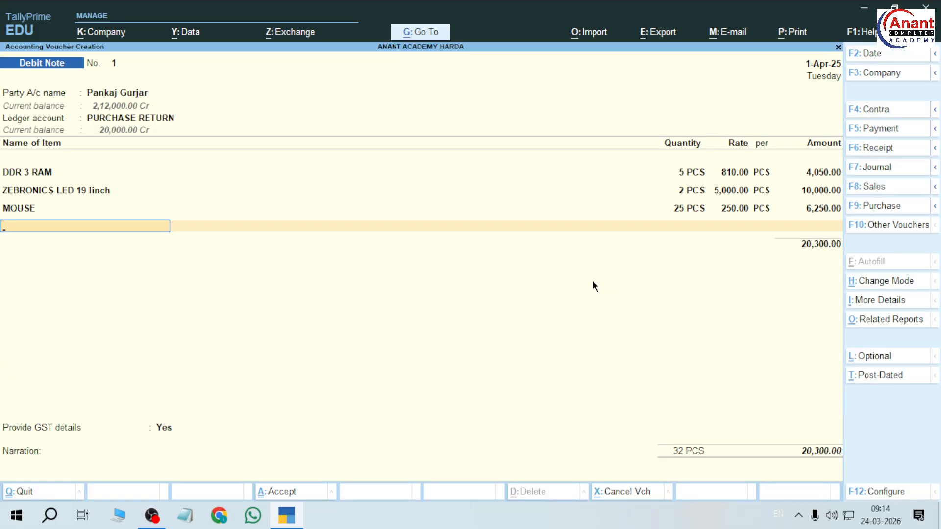
# Adjust the debit note against pending bill 5684 and save it.
pyautogui.press('Return')
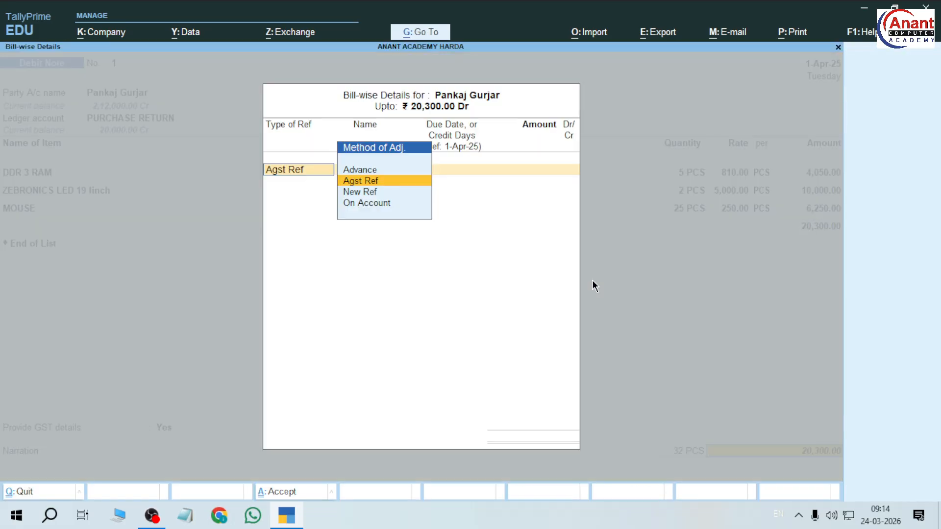
pyautogui.press('Return')
pyautogui.press('Return')
pyautogui.press('Return')
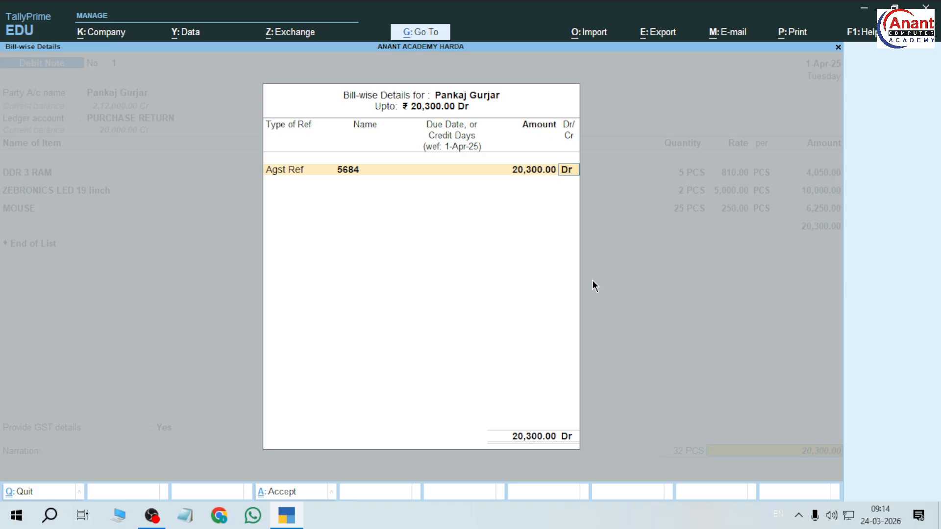
pyautogui.press('Return')
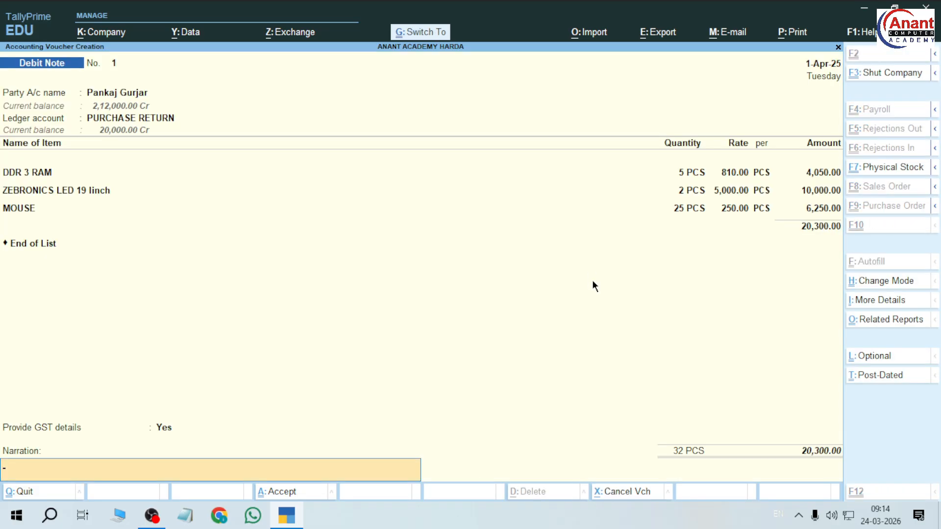
pyautogui.hotkey('ctrl', 'a')
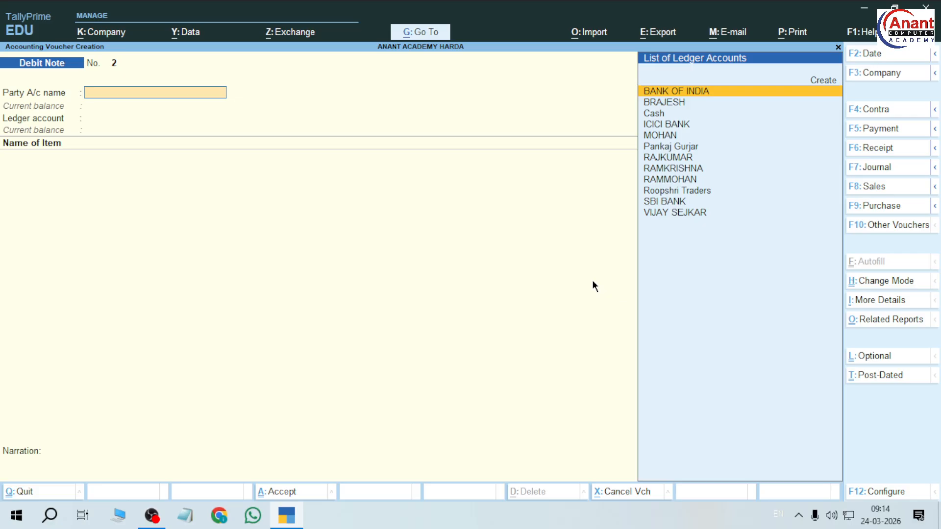
# Start a Payment debiting the supplier 20,300 against pending bill 5684.
pyautogui.press('F5')
pyautogui.press('Down')
pyautogui.press('Down')
pyautogui.press('Down')
pyautogui.press('Down')
pyautogui.press('Down')
pyautogui.press('Down')
pyautogui.press('Down')
pyautogui.press('Down')
pyautogui.press('Down')
pyautogui.press('Down')
pyautogui.press('Down')
pyautogui.press('Down')
pyautogui.press('Down')
pyautogui.press('Down')
pyautogui.press('Down')
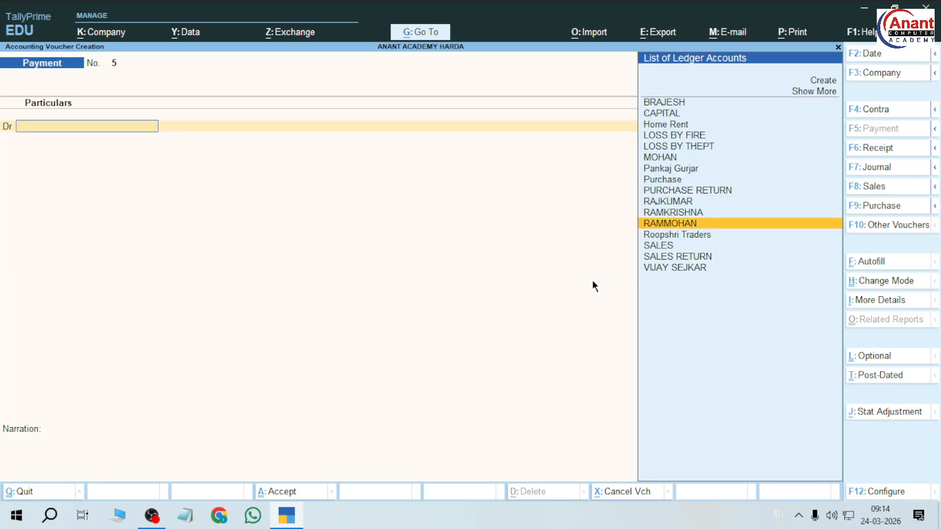
pyautogui.press('Up')
pyautogui.press('Up')
pyautogui.press('Up')
pyautogui.press('Up')
pyautogui.press('Up')
pyautogui.press('Up')
pyautogui.press('Up')
pyautogui.press('Up')
pyautogui.press('Up')
pyautogui.press('Up')
pyautogui.press('Up')
pyautogui.press('Down')
pyautogui.press('Down')
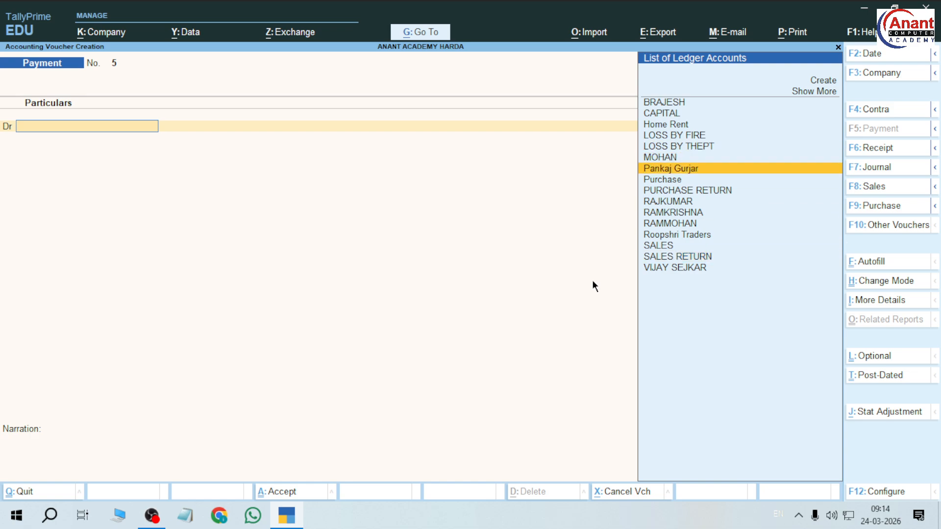
pyautogui.press('Return')
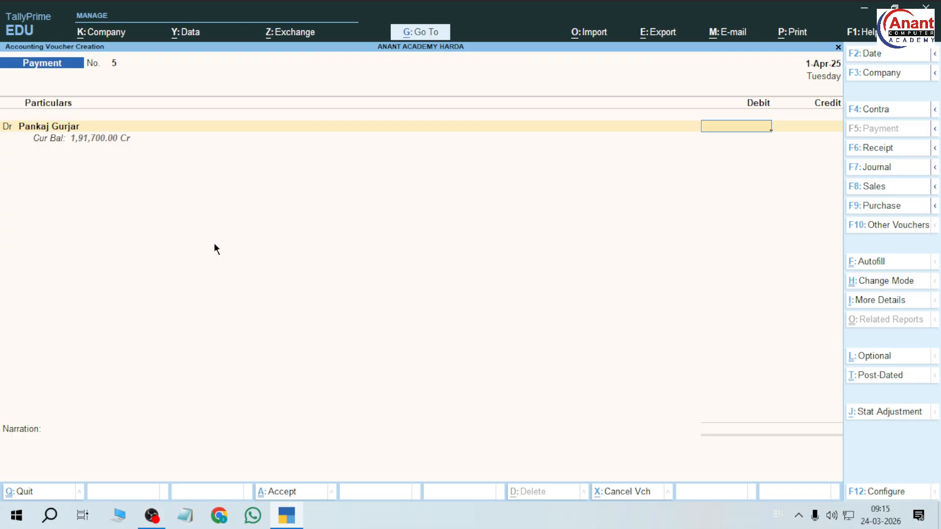
pyautogui.write('20,300')
pyautogui.press('Return')
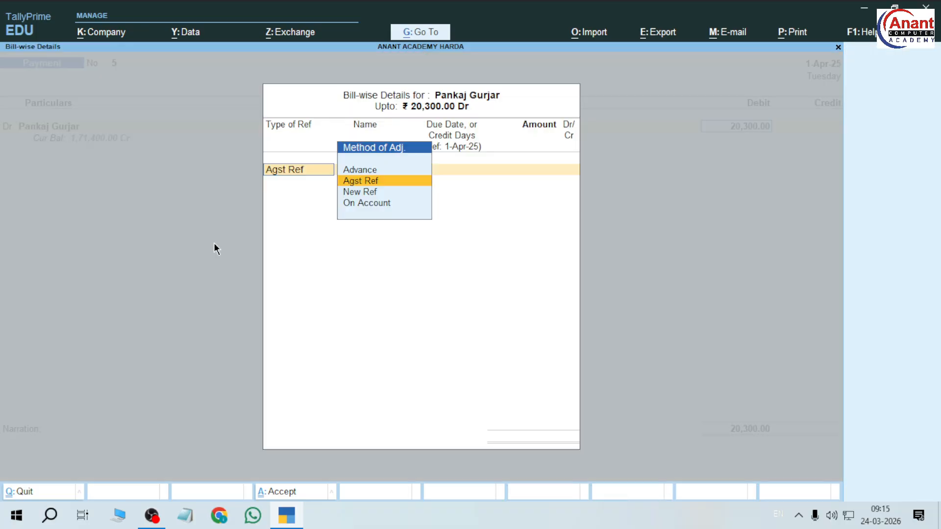
pyautogui.press('Return')
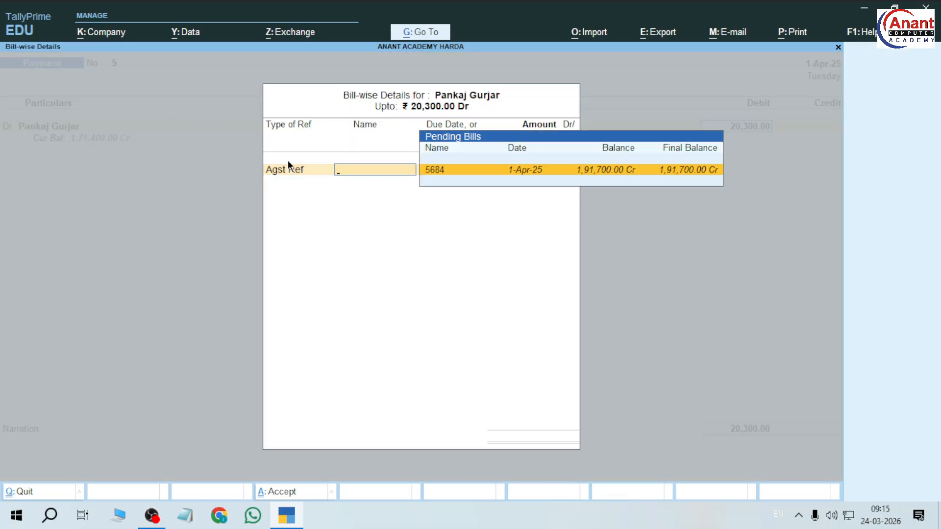
pyautogui.press('Return')
pyautogui.press('Return')
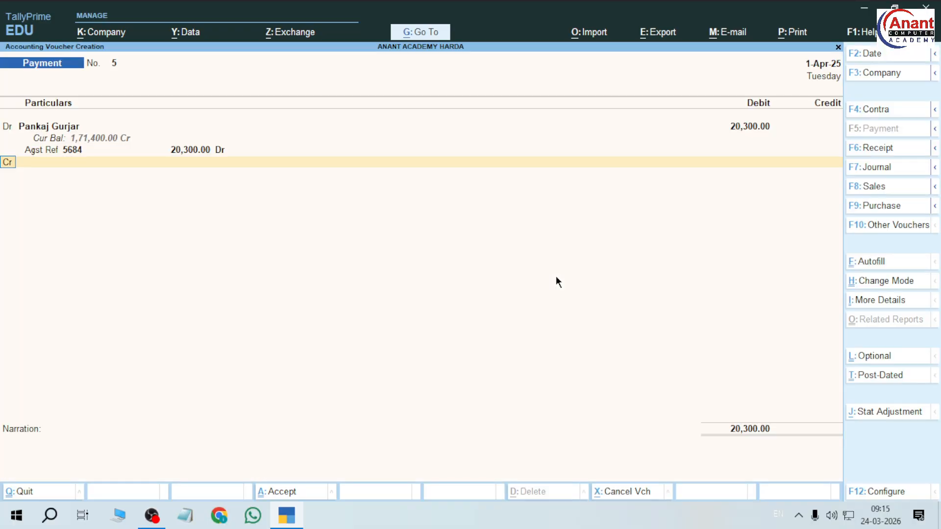
# Credit ICICI BANK and save the payment voucher.
pyautogui.press('Down')
pyautogui.press('Down')
pyautogui.press('Down')
pyautogui.press('Down')
pyautogui.press('Down')
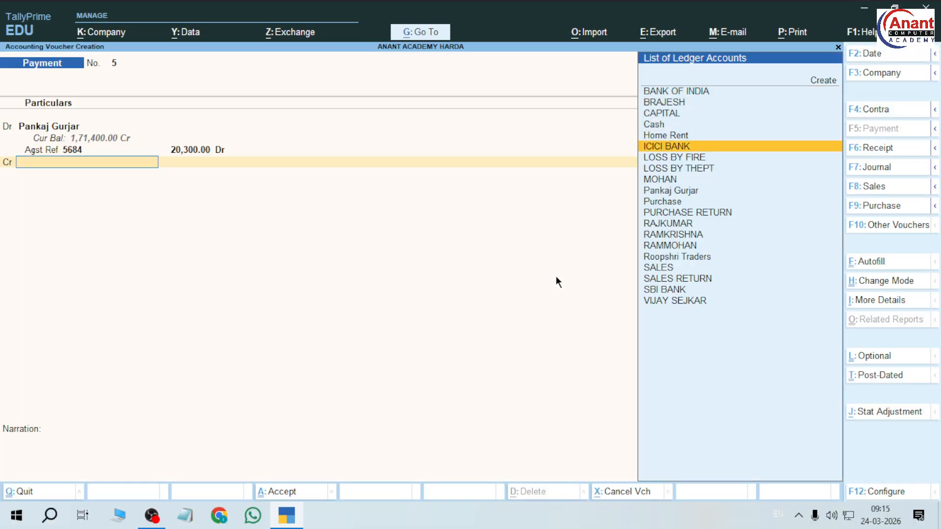
pyautogui.press('Return')
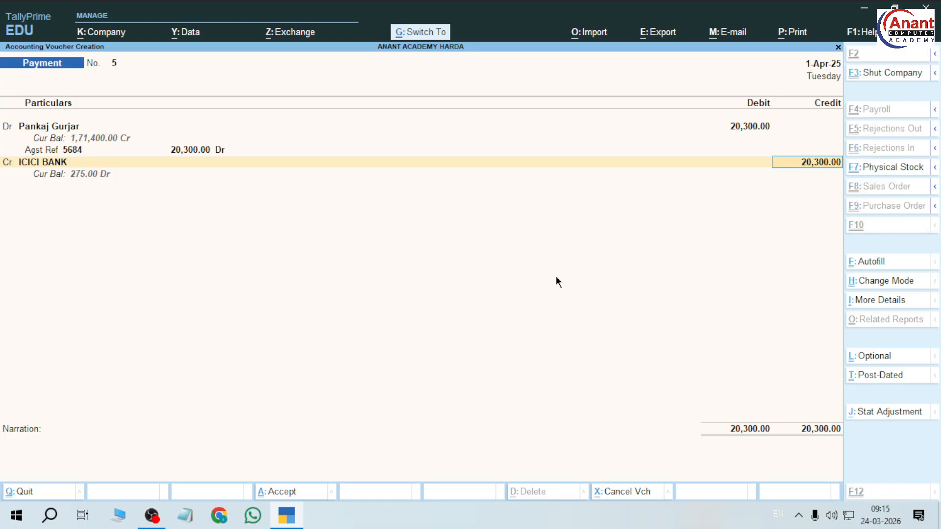
pyautogui.hotkey('ctrl', 'a')
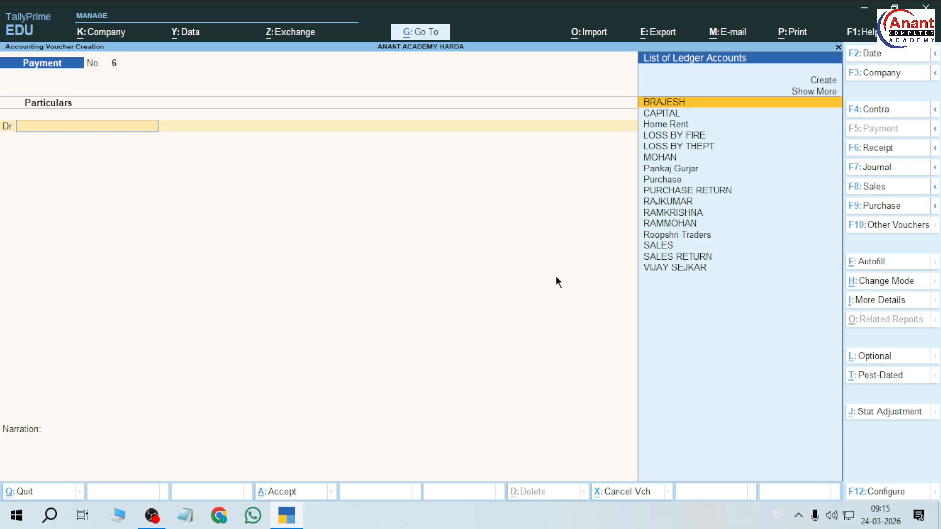